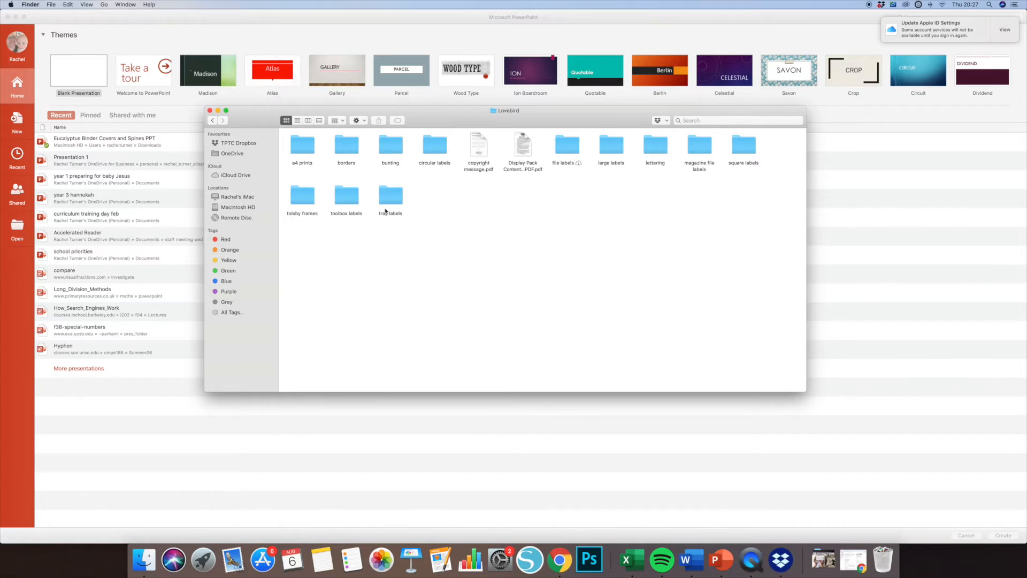
Step: Open the toolbox labels folder, and create a blank presentation in PowerPoint with an enlarged window
double_click(347, 198)
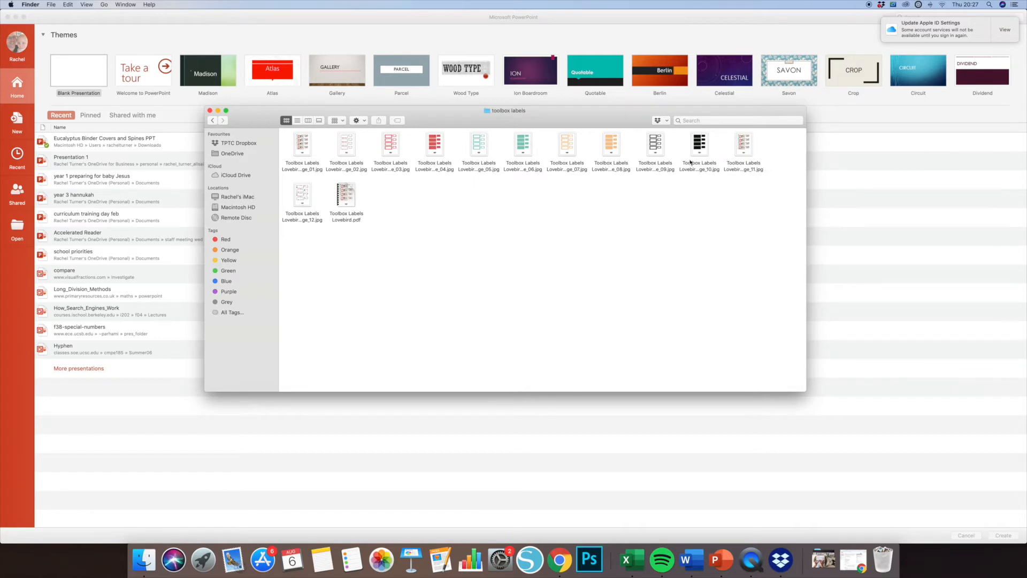
click(311, 44)
click(65, 4)
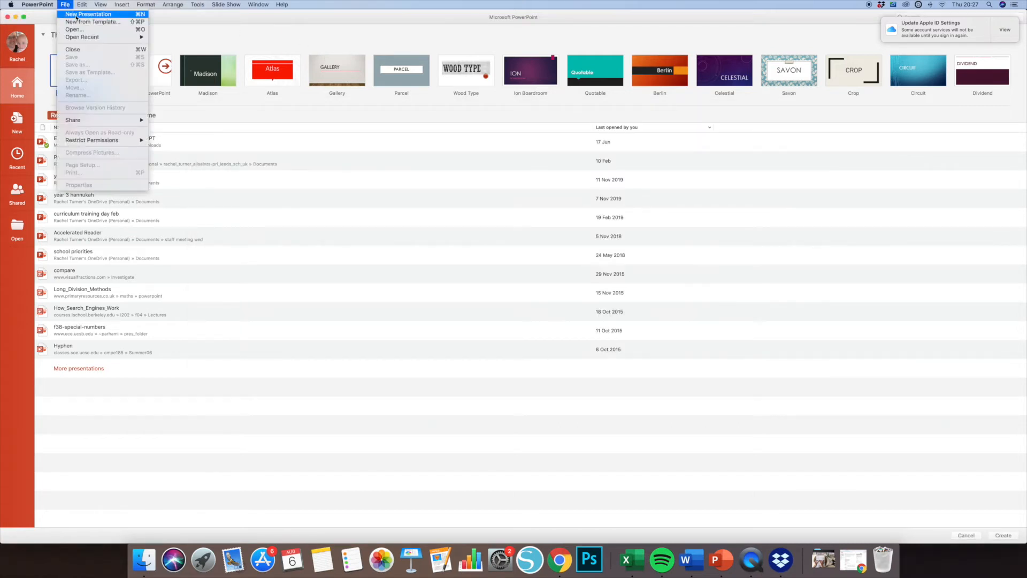
click(75, 13)
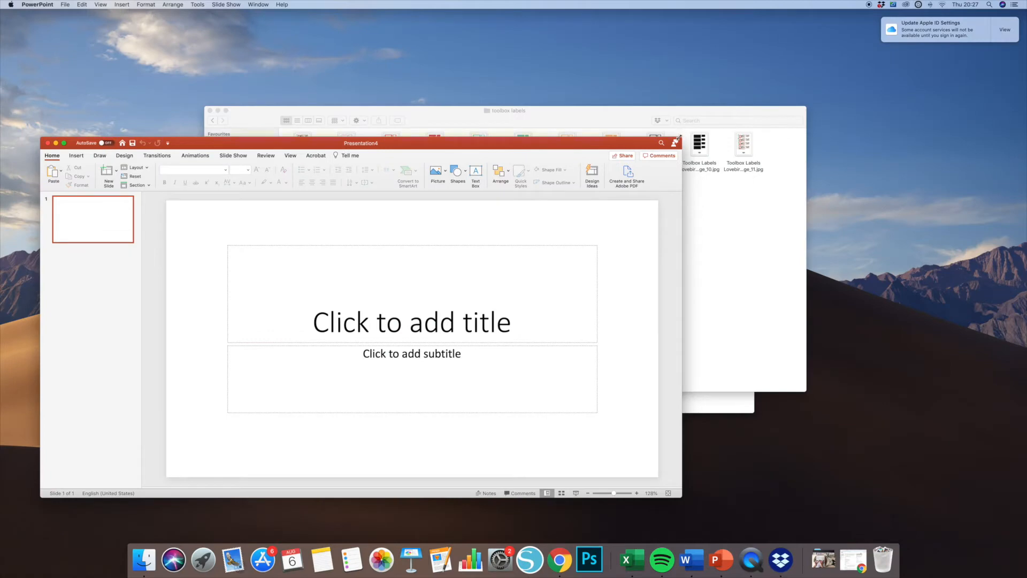
drag(679, 137, 943, 28)
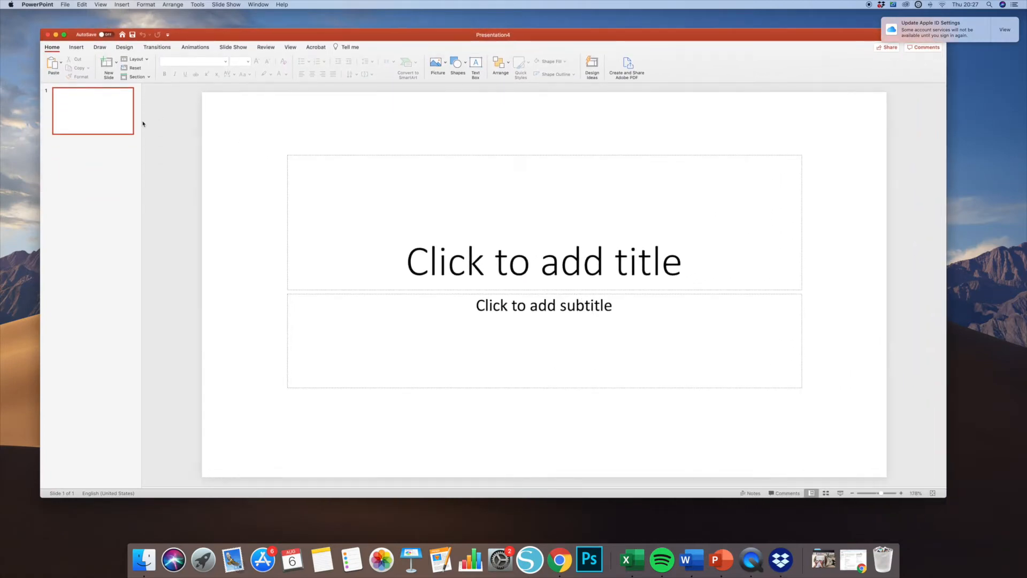
Step: Set the slide size to A4 Paper (210x297 mm) in portrait orientation
click(124, 47)
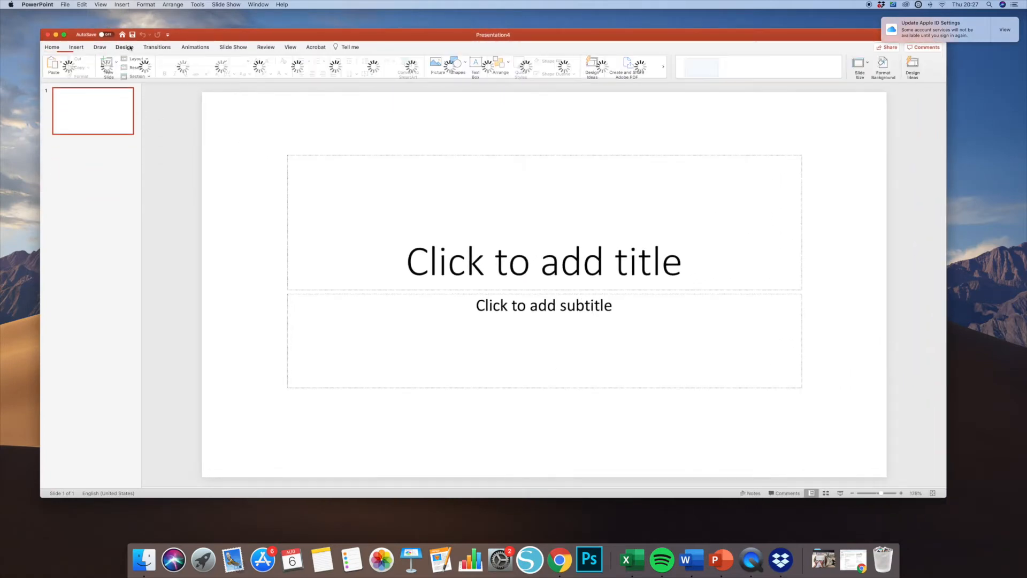
click(861, 64)
click(881, 99)
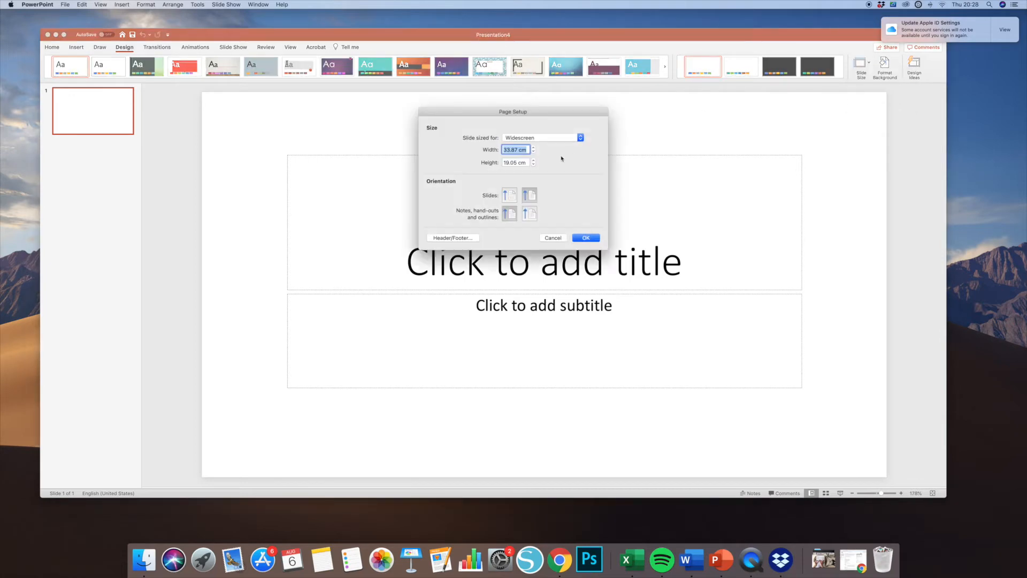
click(581, 138)
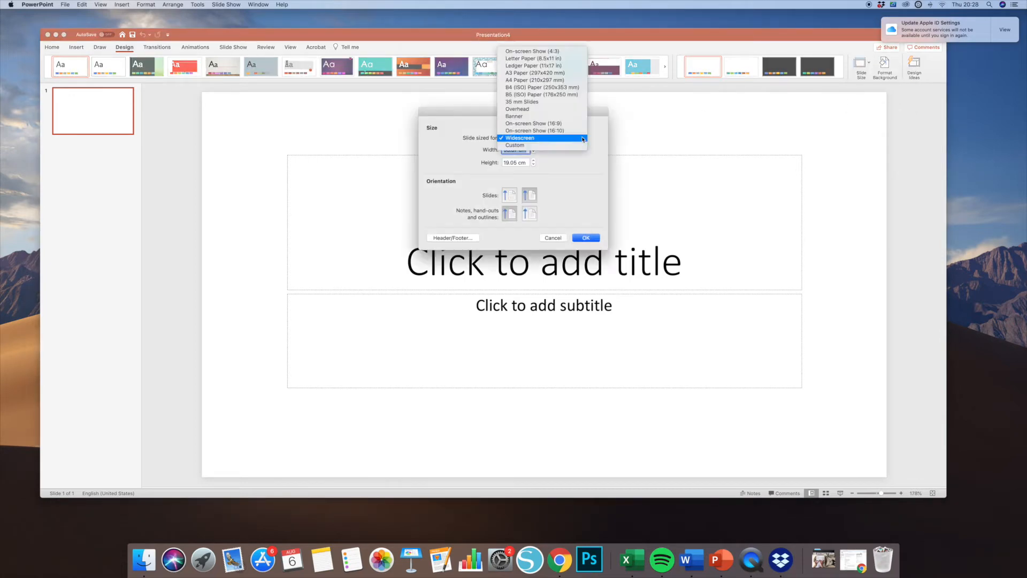
click(541, 81)
click(512, 195)
click(586, 238)
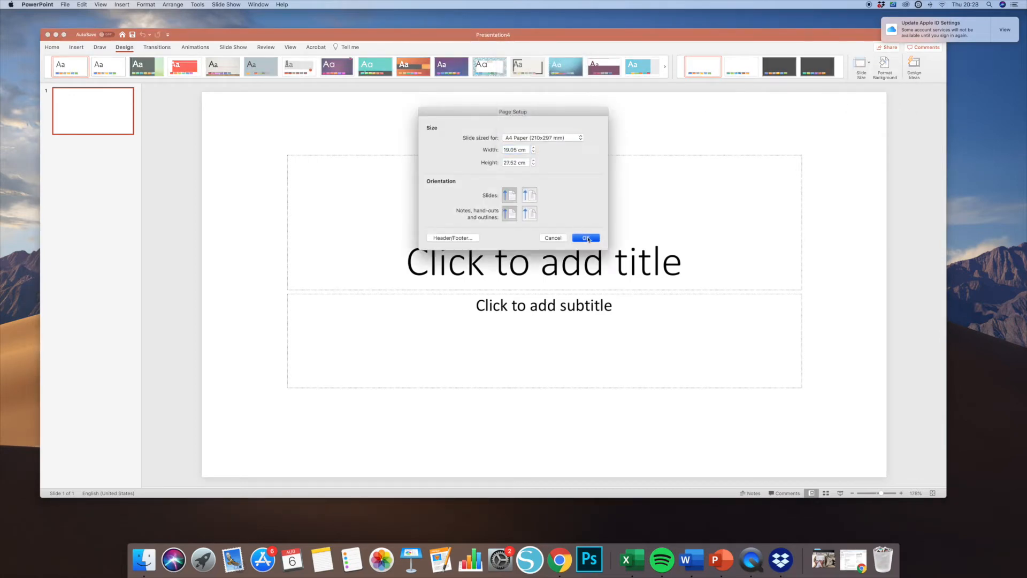
click(598, 182)
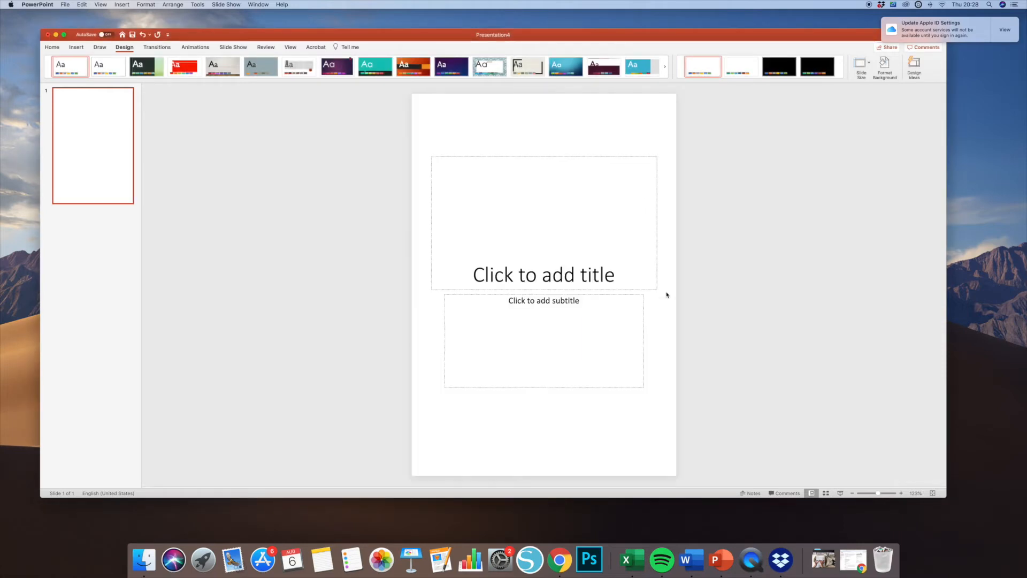
Step: Delete the title and subtitle placeholders from the slide
click(616, 202)
shift+click(588, 312)
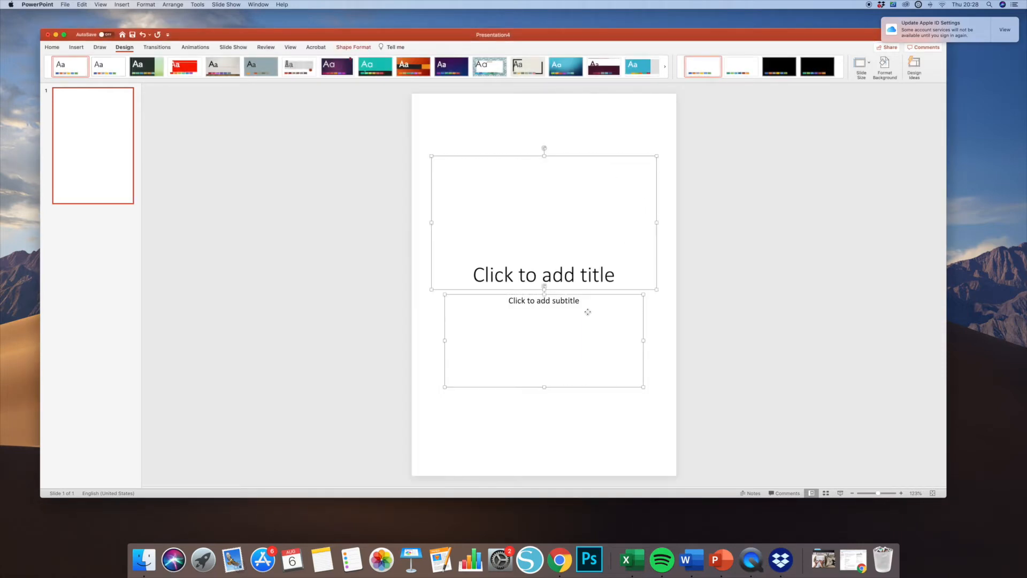
key(Delete)
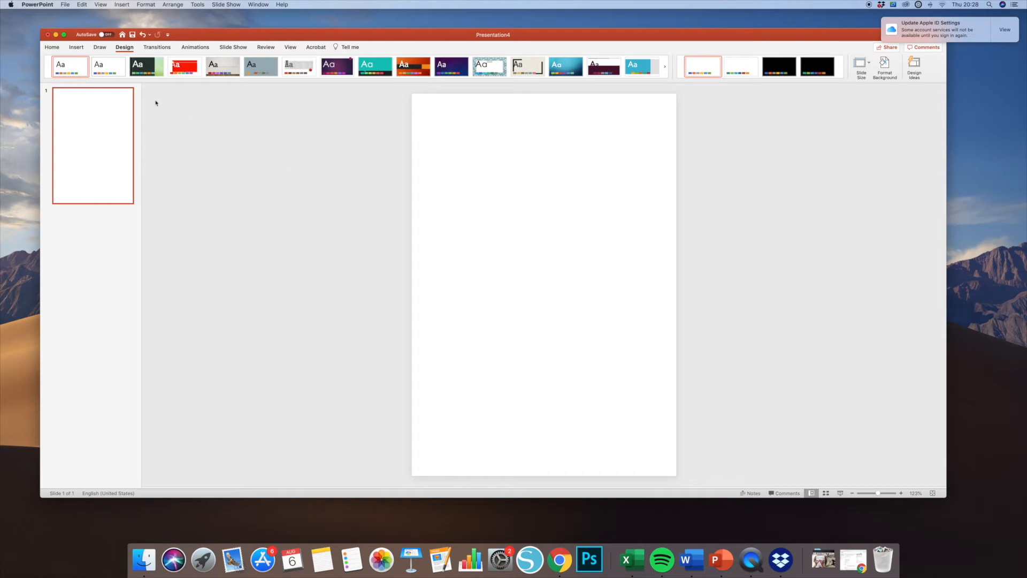
Step: Insert the Toolbox Labels picture ending in 02.jpg from Lovebird's toolbox labels folder onto the blank slide
click(143, 559)
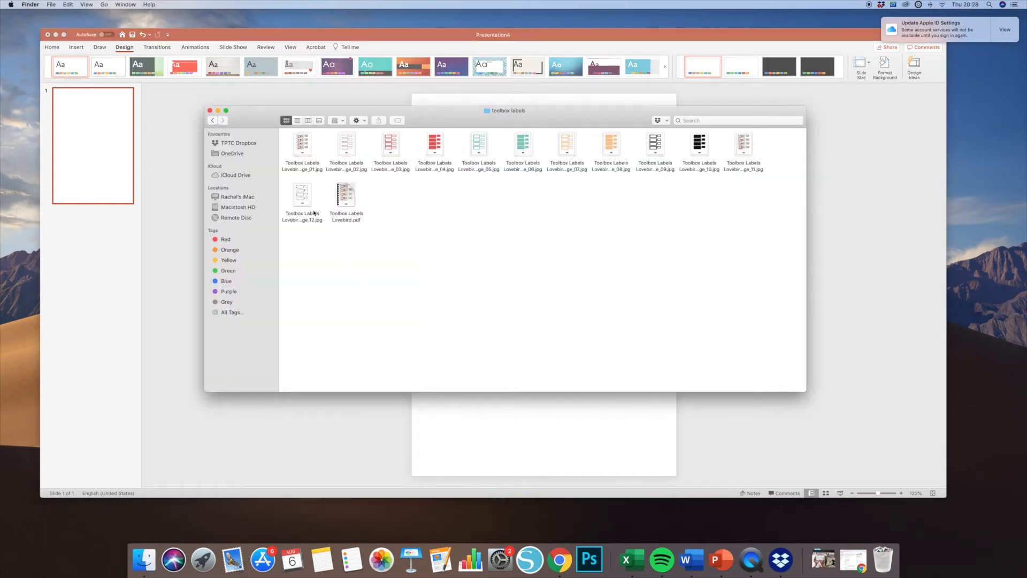
click(194, 169)
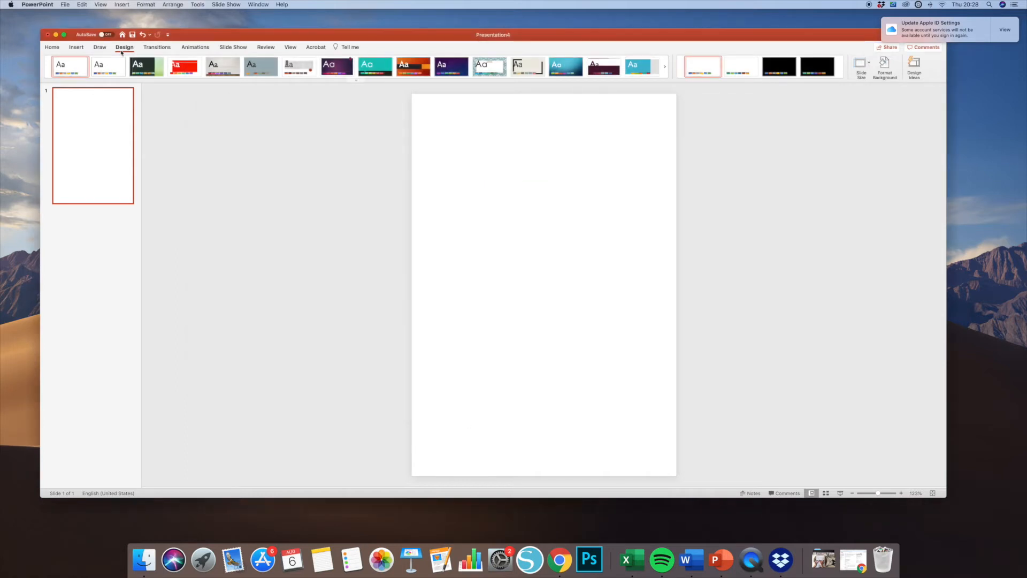
click(76, 47)
click(108, 61)
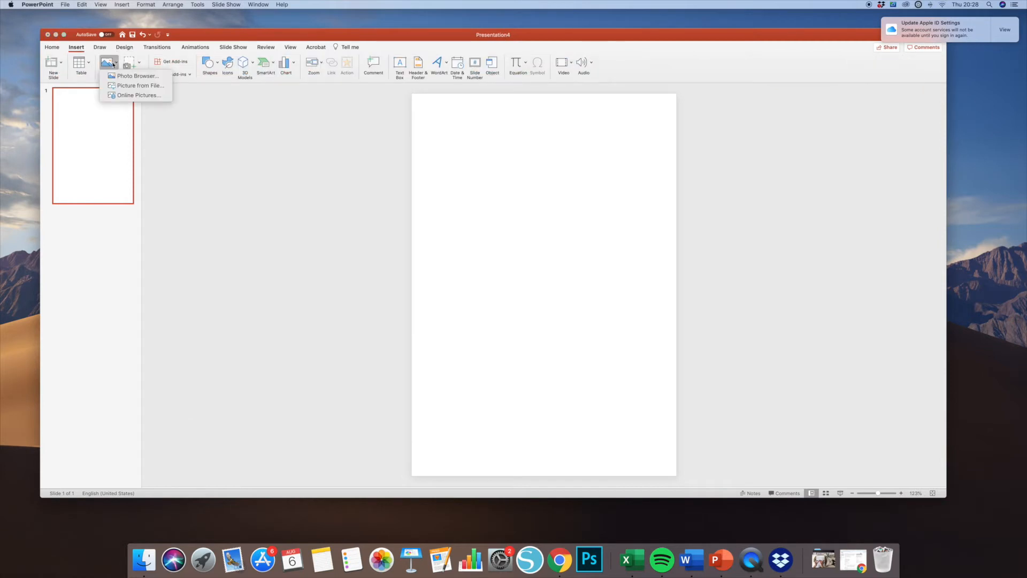
click(135, 87)
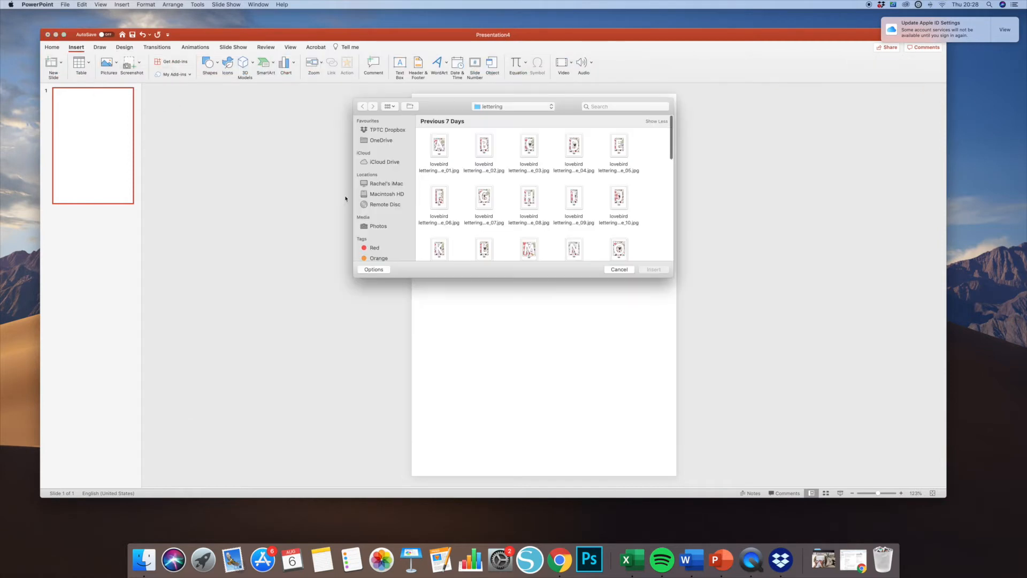
click(526, 106)
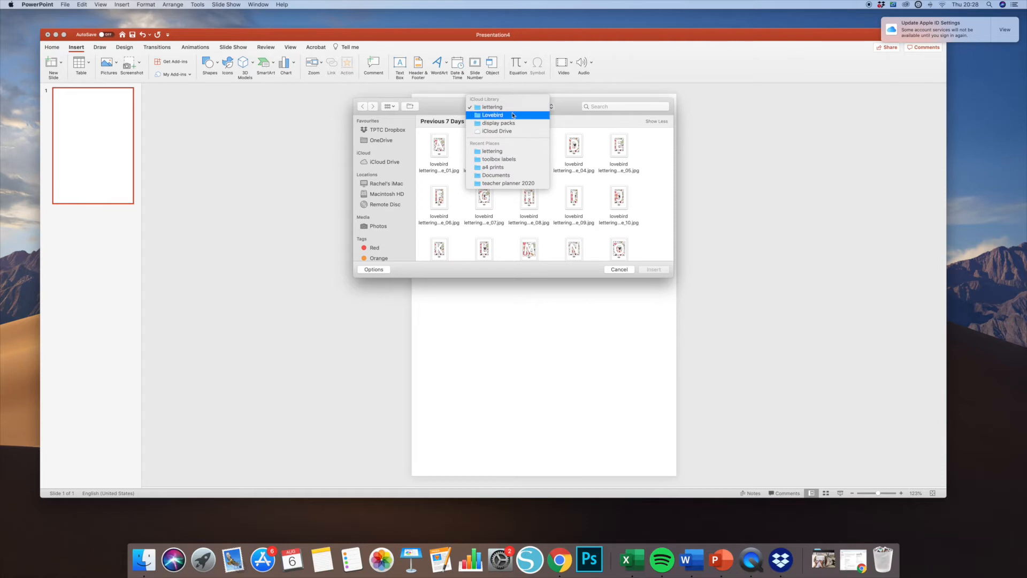
click(512, 115)
scroll(518, 187, down, 3)
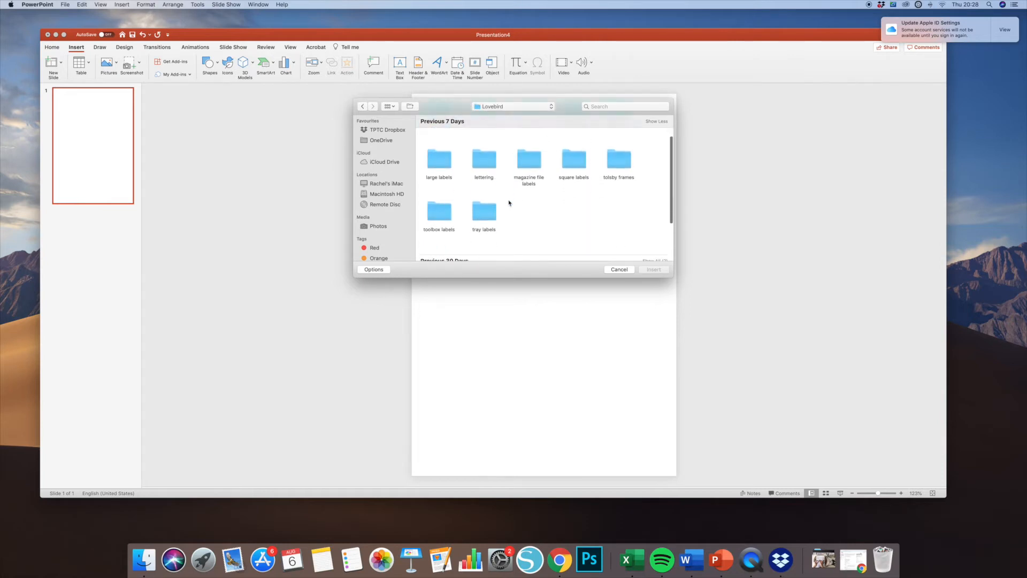
double_click(446, 213)
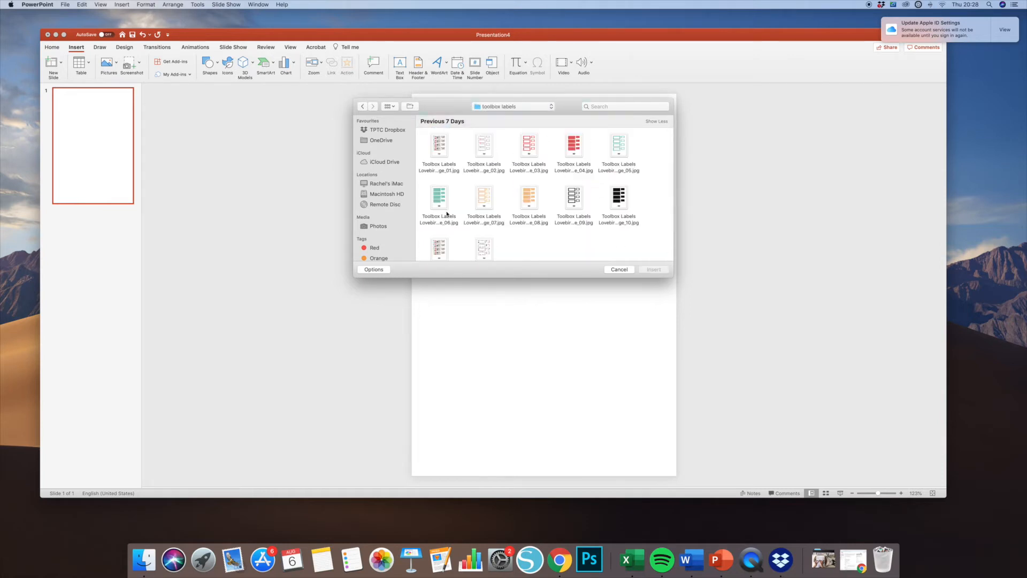
double_click(488, 149)
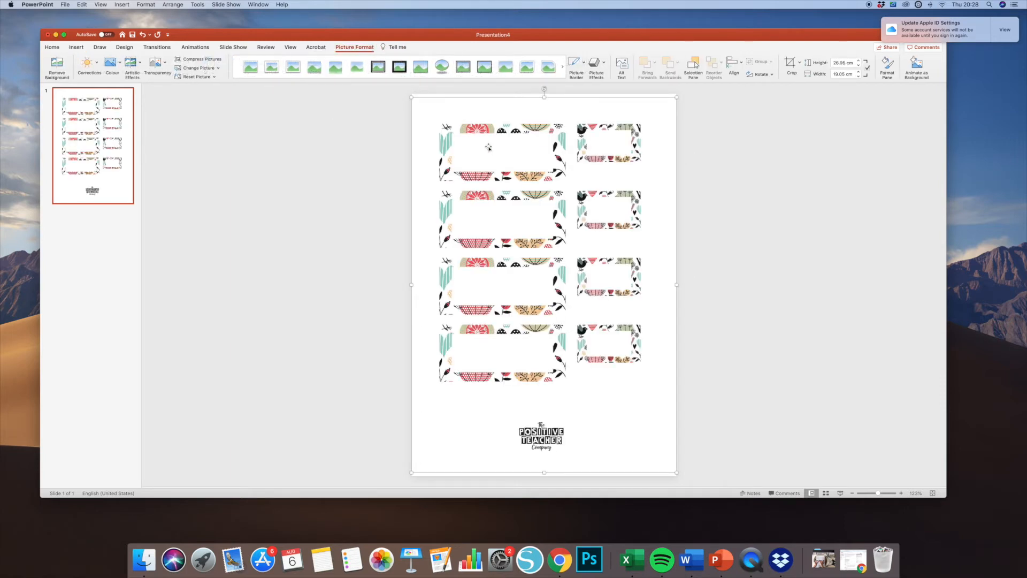
click(690, 217)
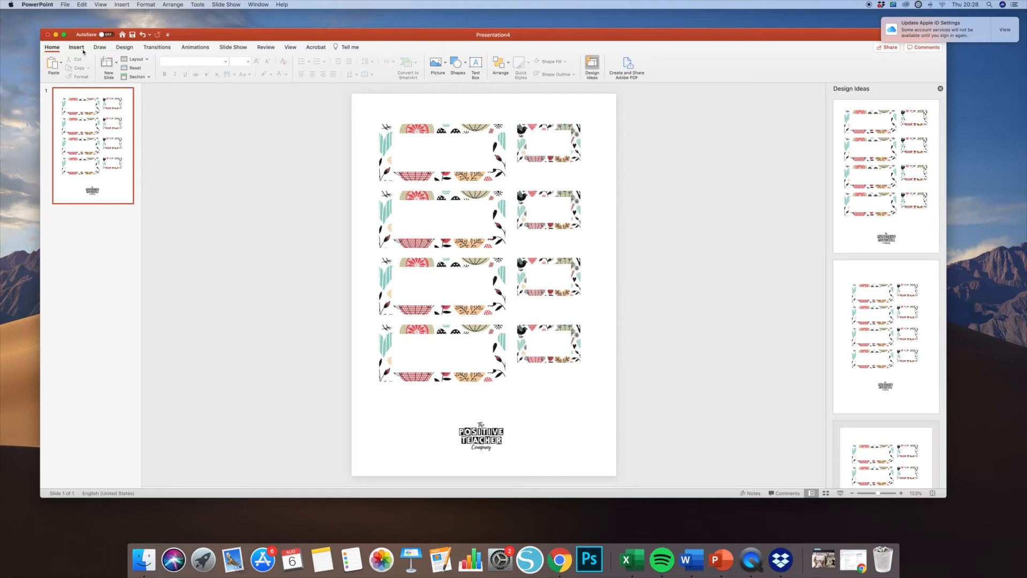
Step: Add a text box reading "Staples" inside the first large label
click(77, 47)
click(400, 64)
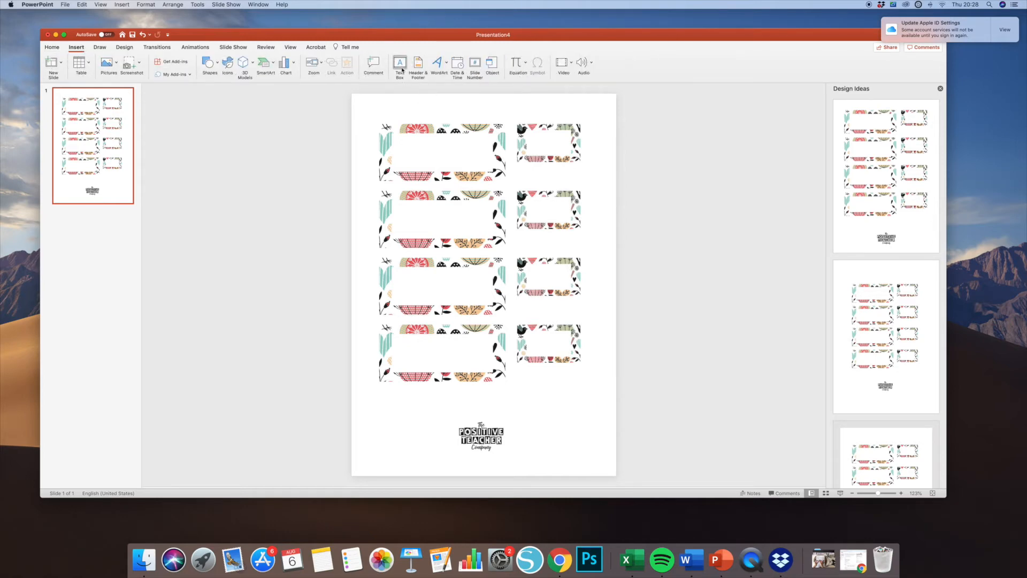
drag(397, 138, 486, 164)
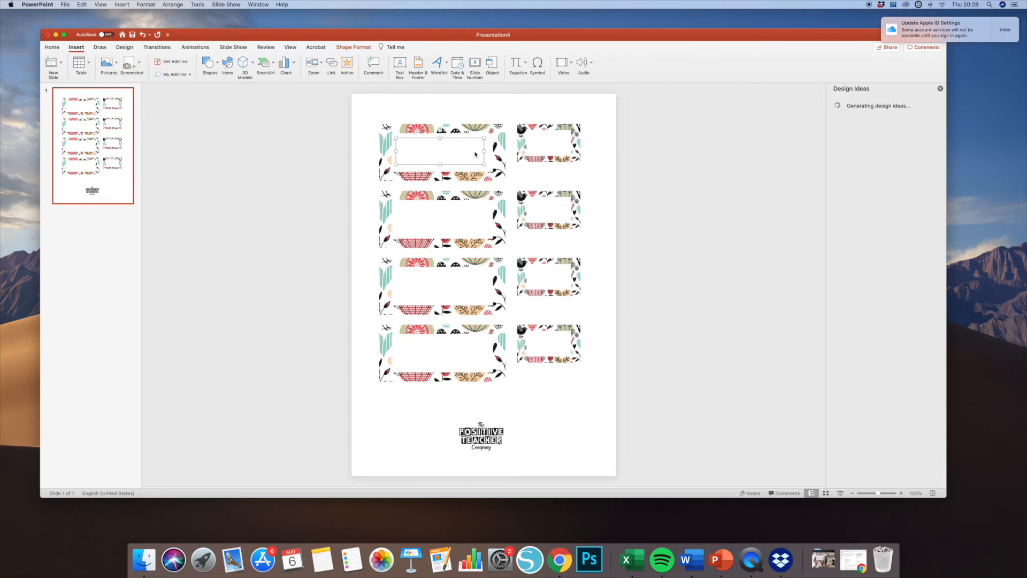
text(Staples)
click(615, 167)
Step: Centre-align the "Staples" text and move its text box slightly down within the first large label
click(444, 157)
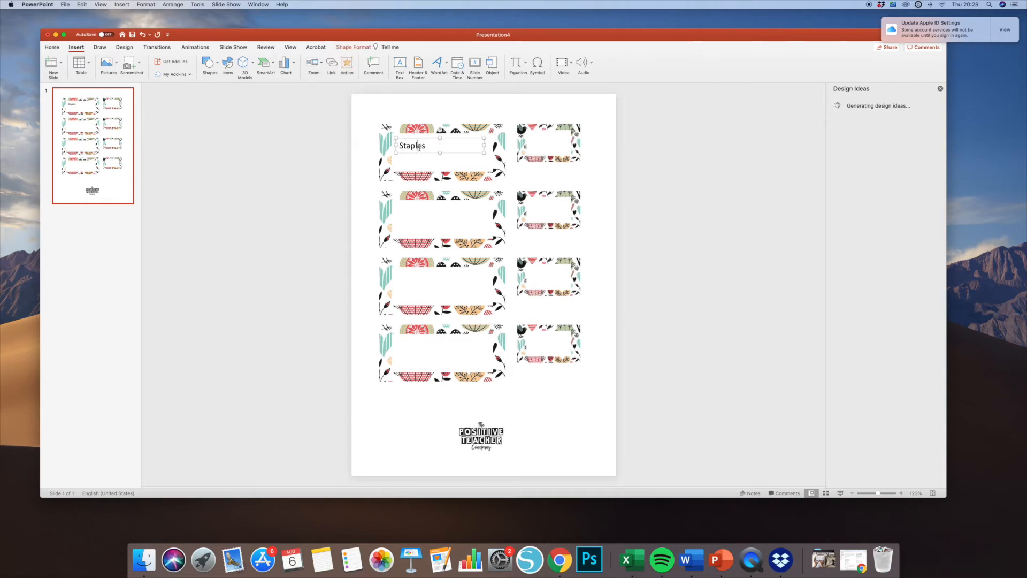
click(52, 47)
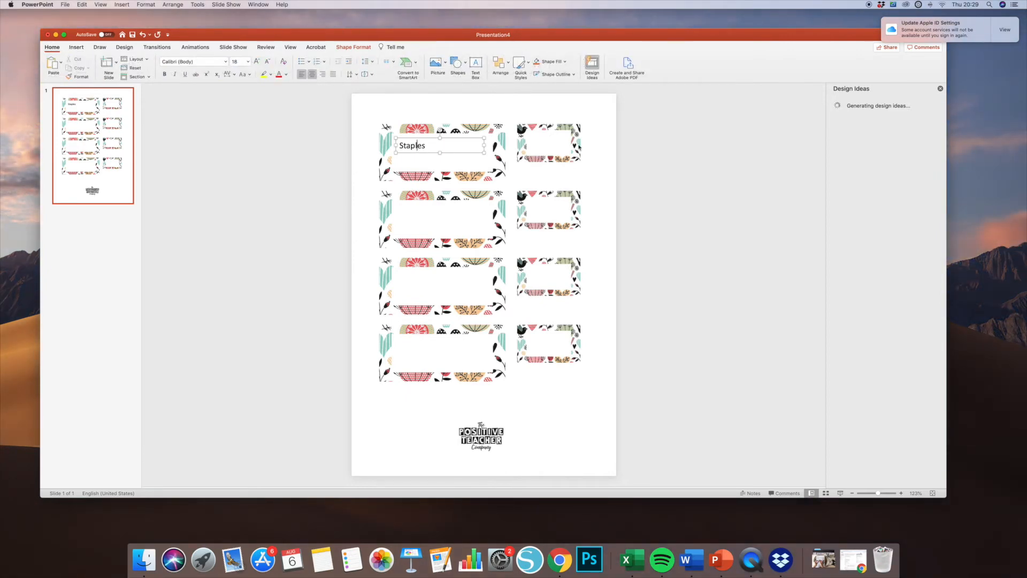
click(313, 75)
drag(467, 138, 466, 144)
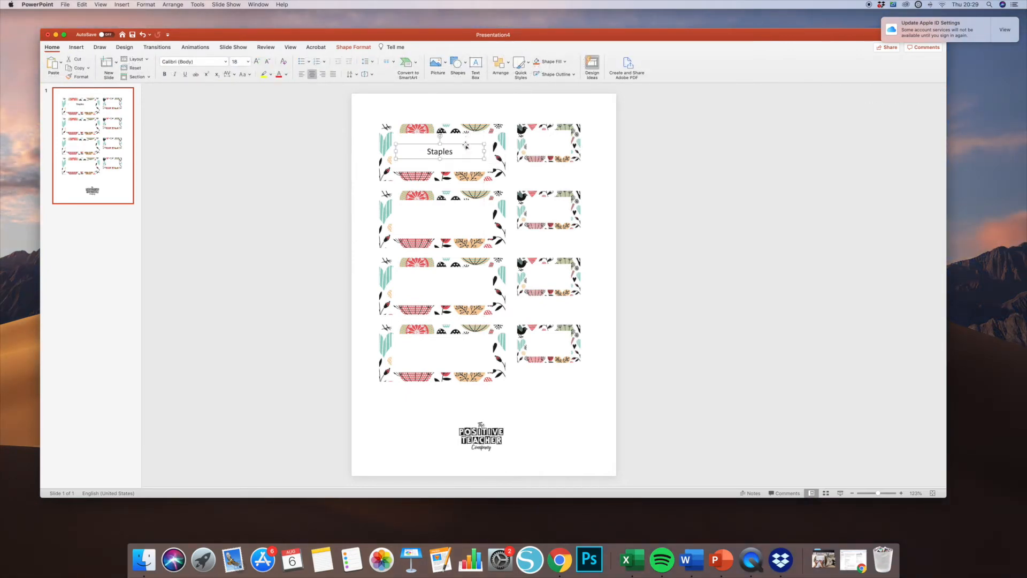
Step: Format the word "Staples" in American Typewriter Bold at size 36
double_click(499, 152)
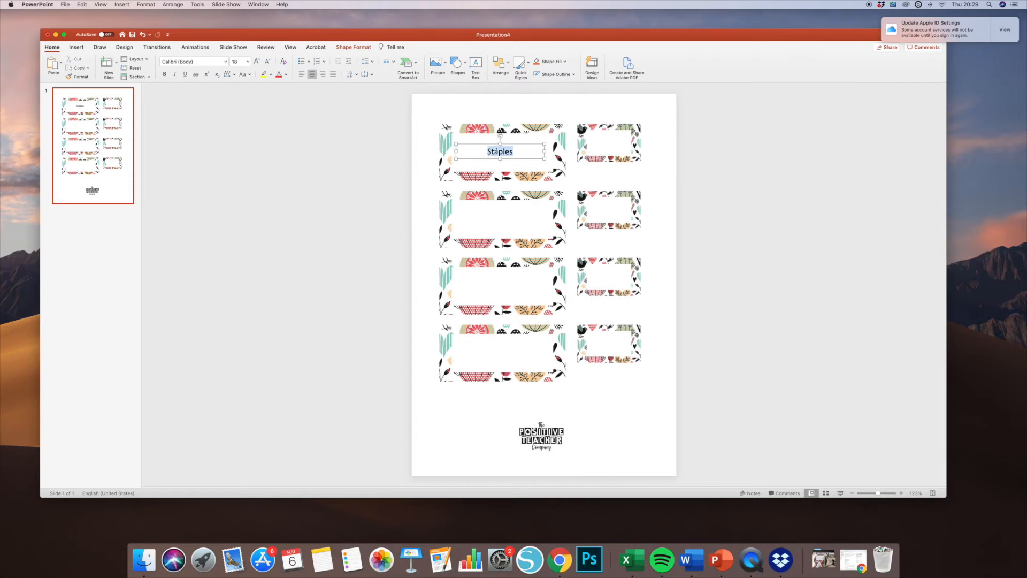
click(226, 62)
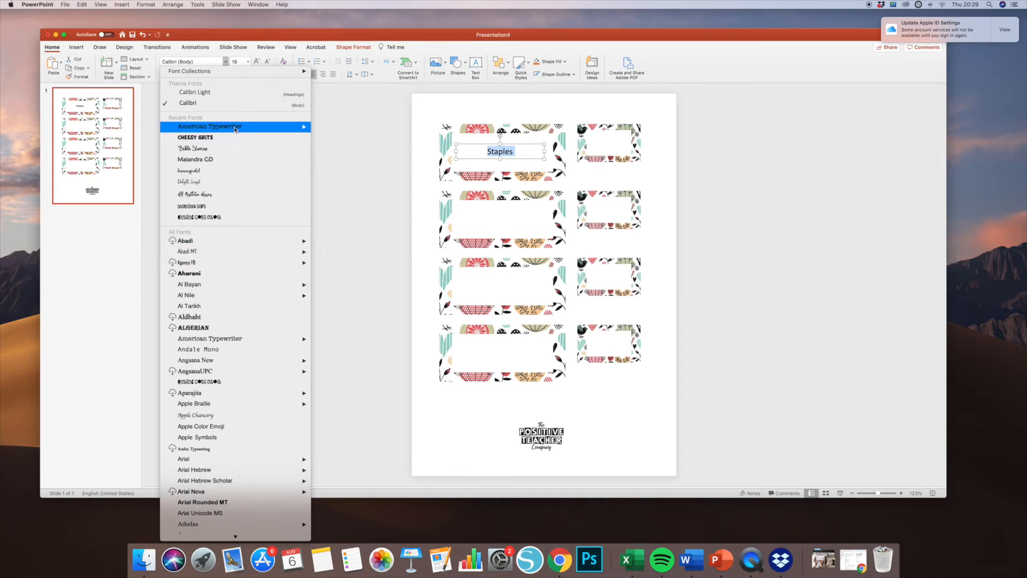
mouse_move(235, 129)
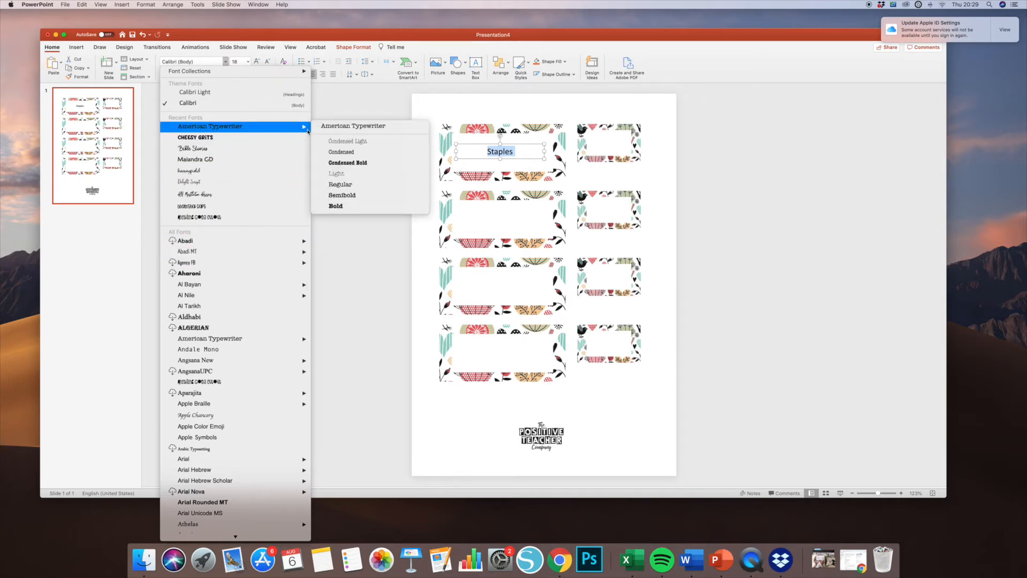
click(354, 208)
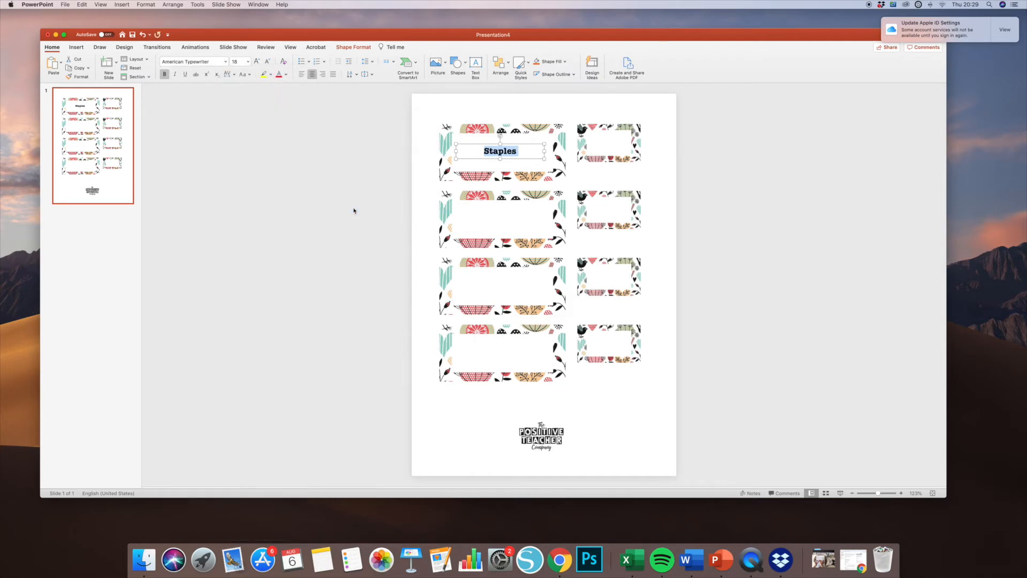
click(248, 62)
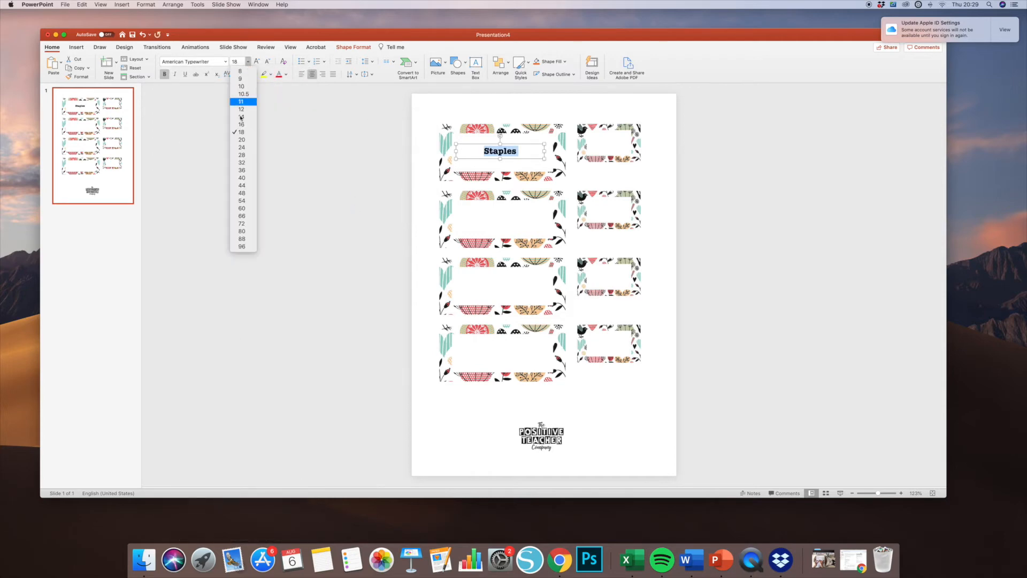
click(241, 171)
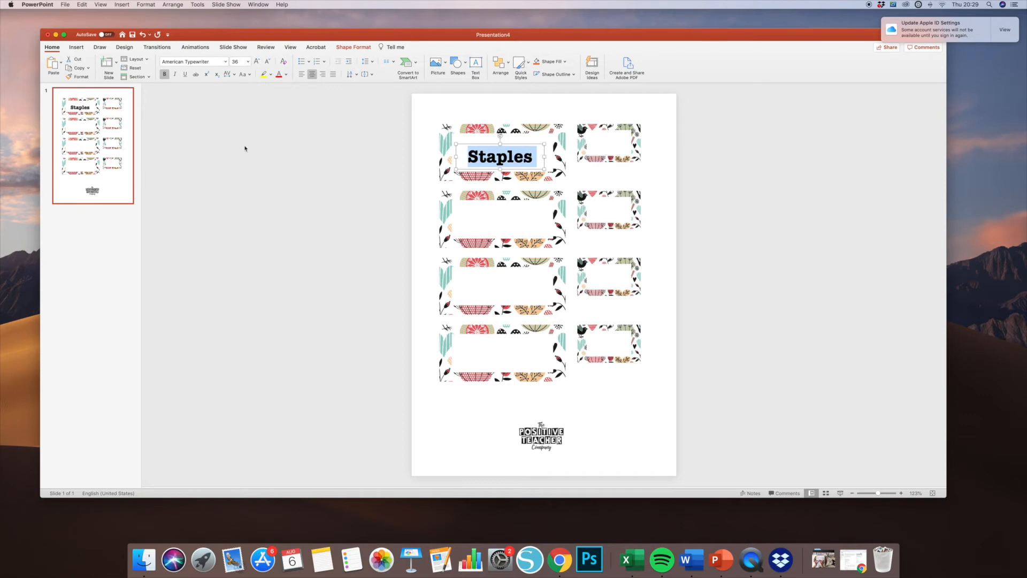
Step: Reposition the "Staples" text box so it sits in the middle of the first large label
click(476, 160)
drag(524, 144, 523, 138)
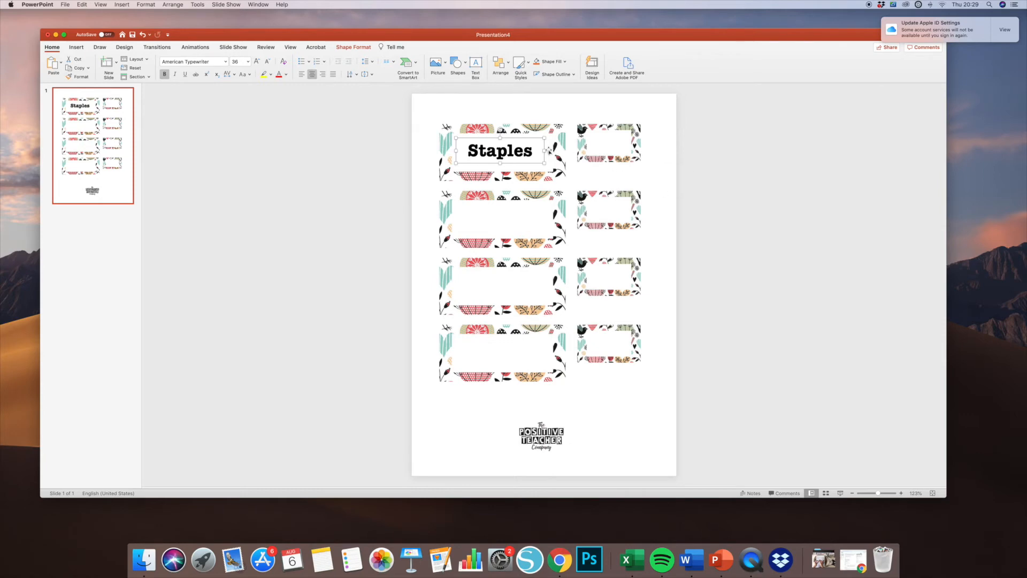
drag(545, 148, 548, 148)
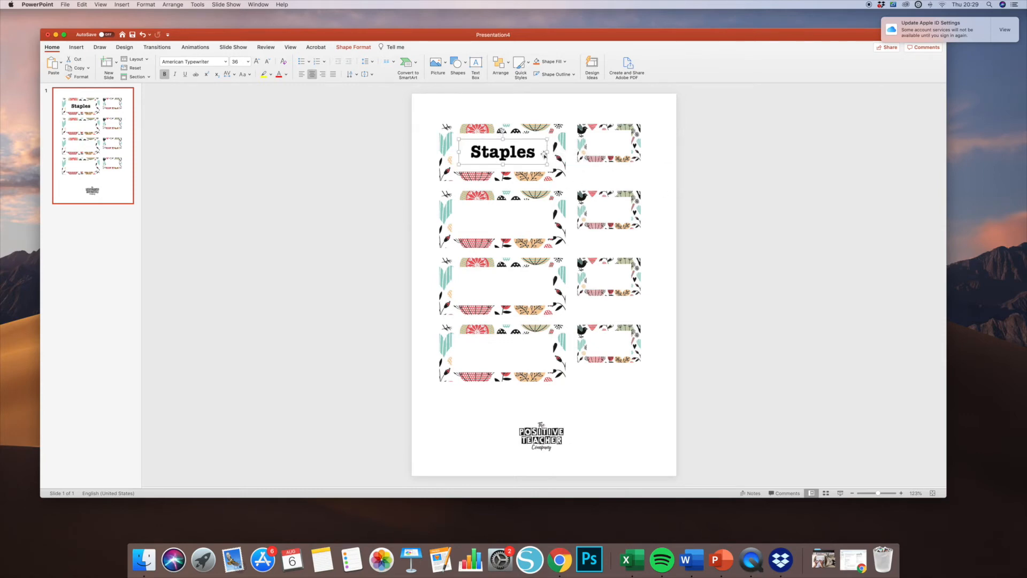
drag(539, 137, 567, 250)
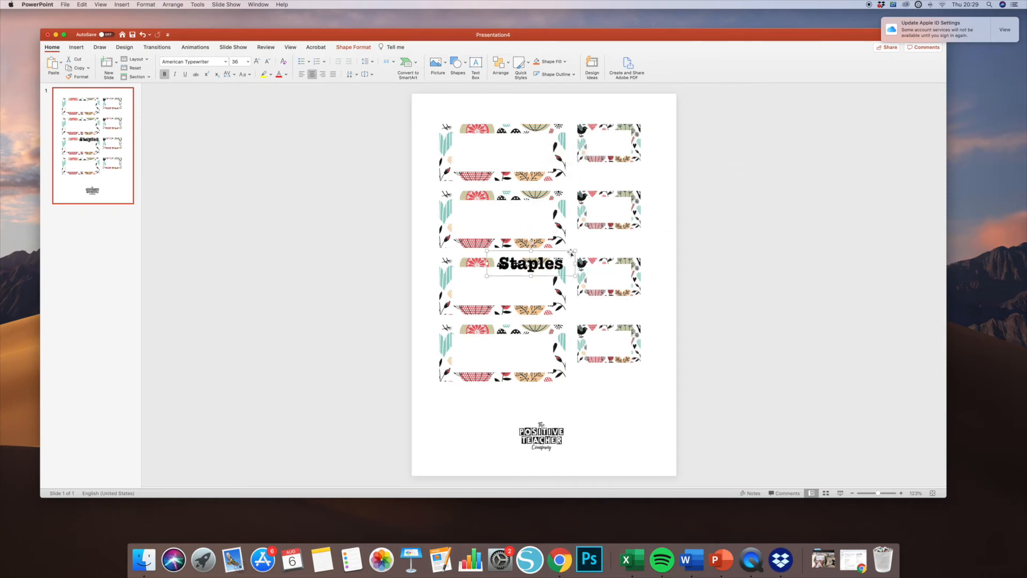
drag(572, 252, 541, 138)
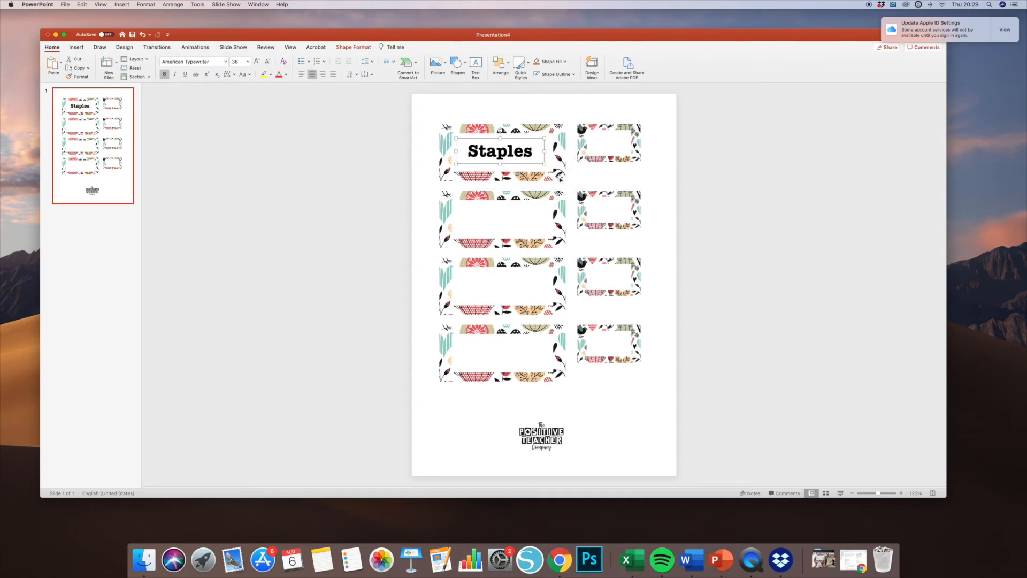
Step: Nudge the "Staples" text box slightly to the right within the first large label
scroll(560, 178, up, 5)
scroll(560, 178, up, 5)
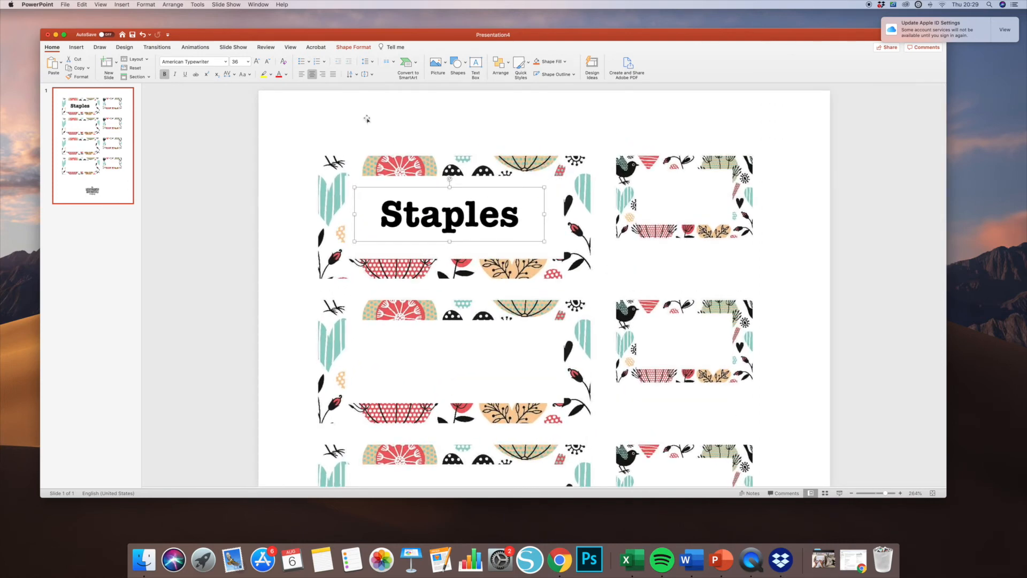
click(347, 48)
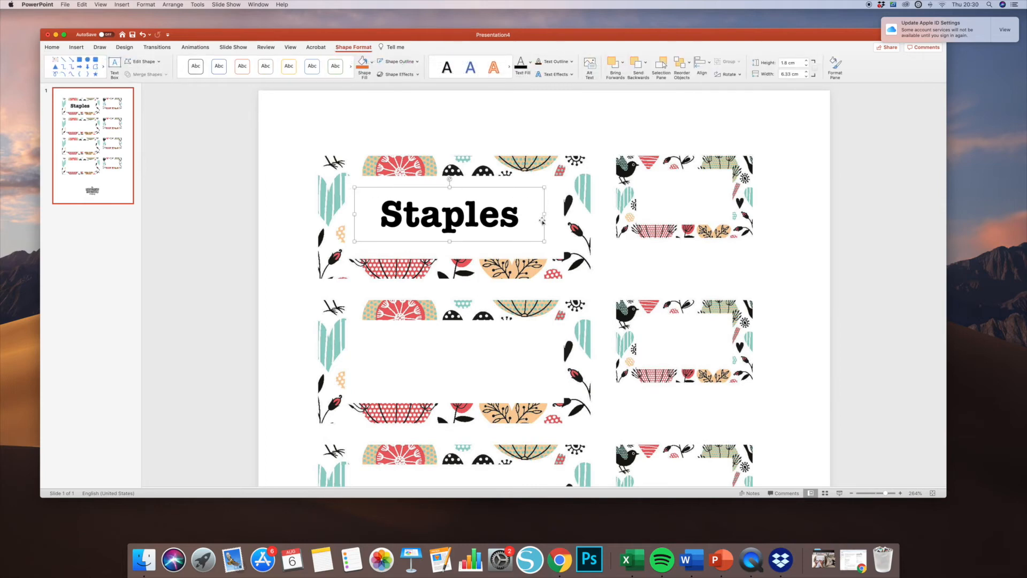
drag(544, 208, 548, 209)
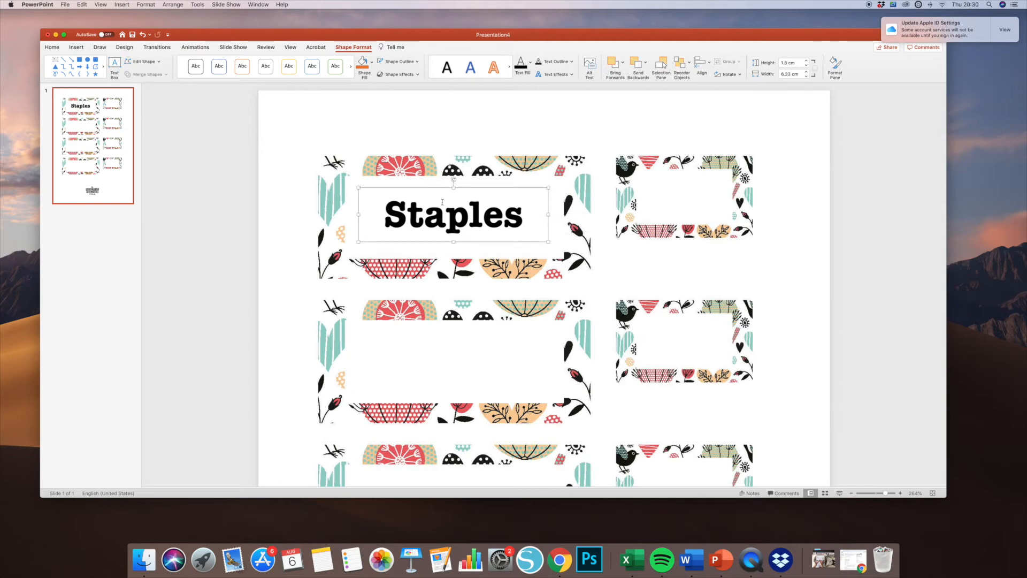
Step: Apply an outlined preset shape style to the "Staples" text box and put the shifted label image back in place
click(265, 66)
drag(276, 156, 278, 159)
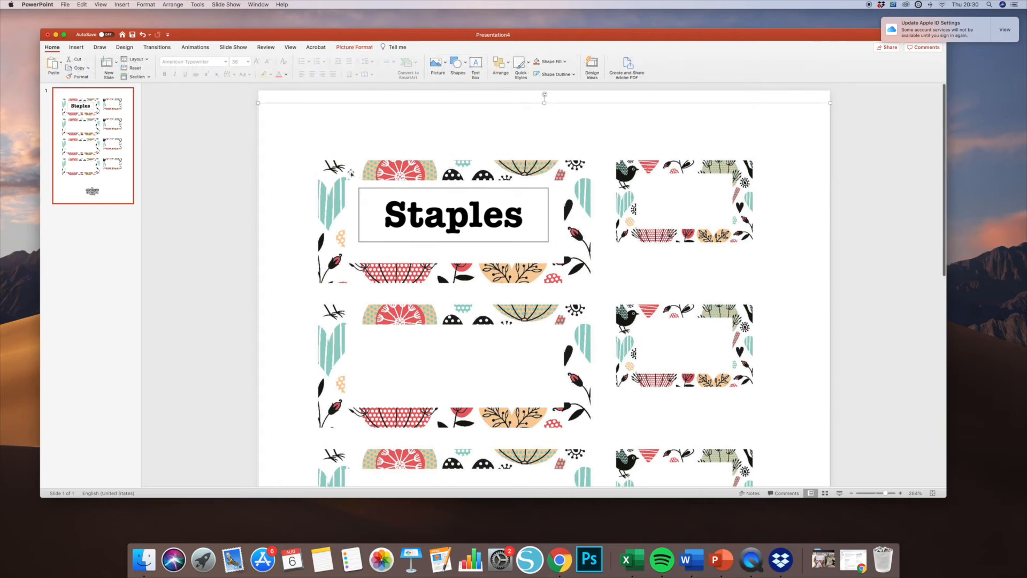
drag(321, 128, 321, 123)
click(425, 209)
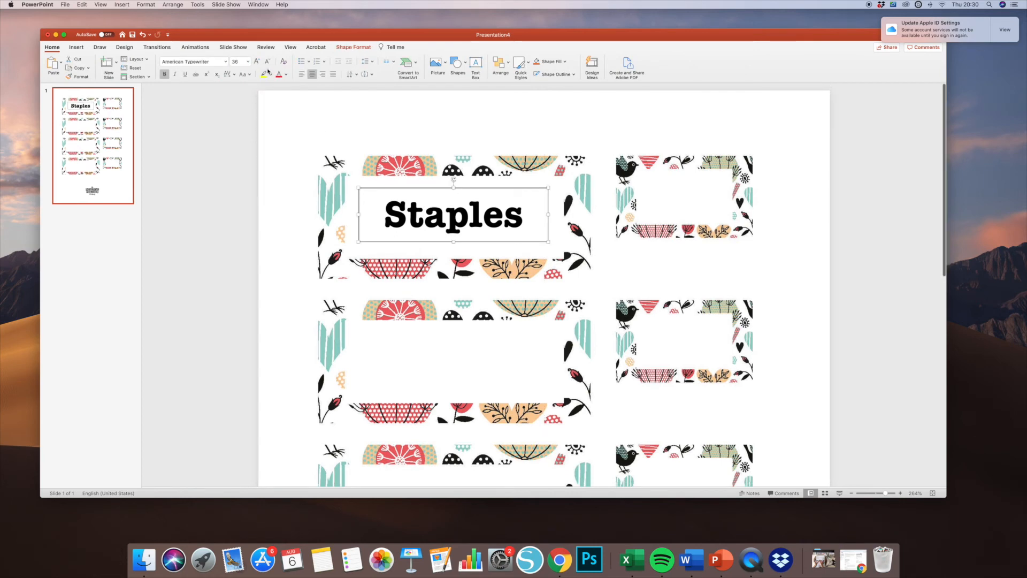
Step: Remove the outline from the "Staples" text box
click(365, 48)
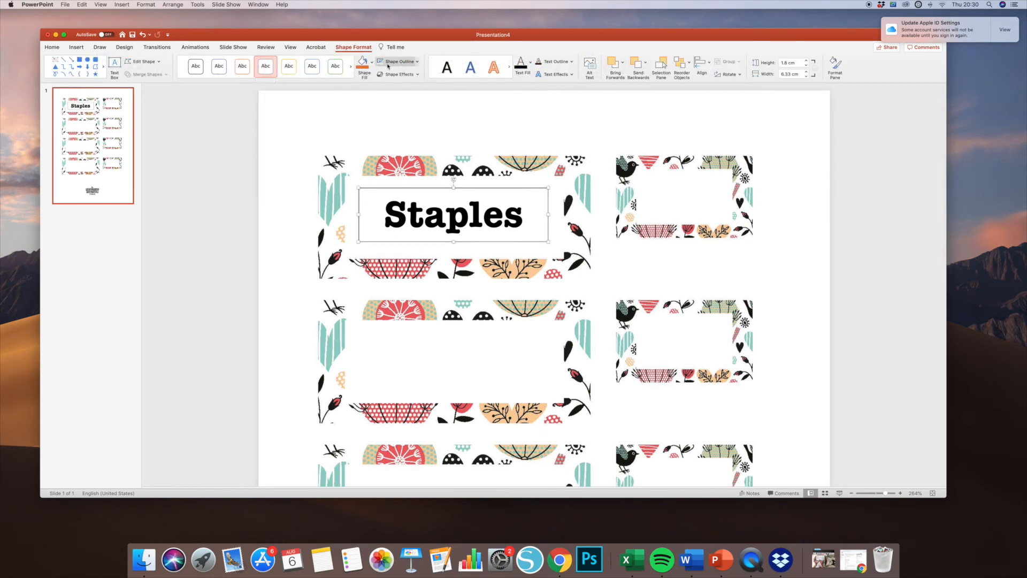
click(415, 62)
click(414, 77)
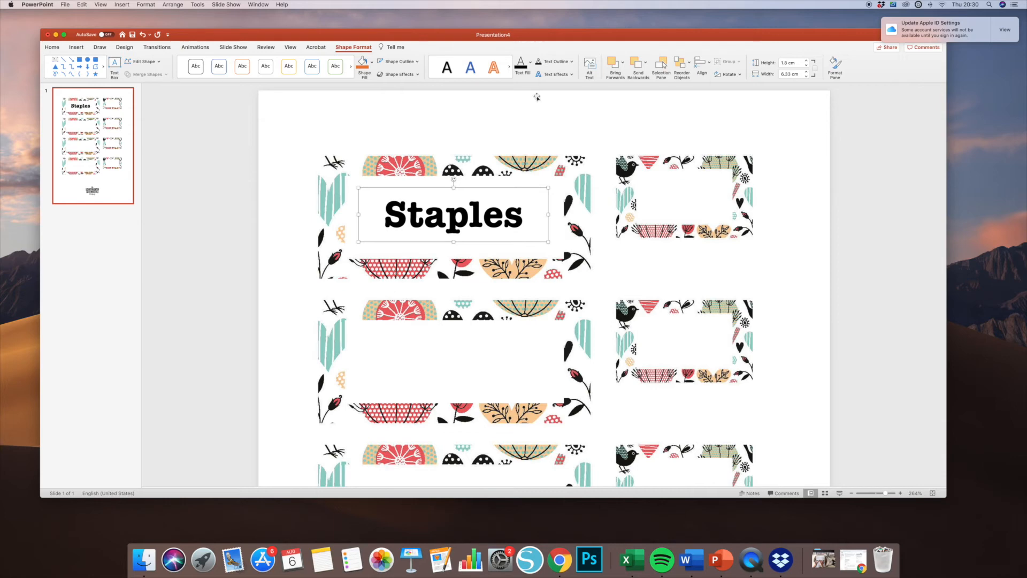
Step: Apply the first Bevel preset as a text effect to the word "Staples" in the first large label
click(555, 74)
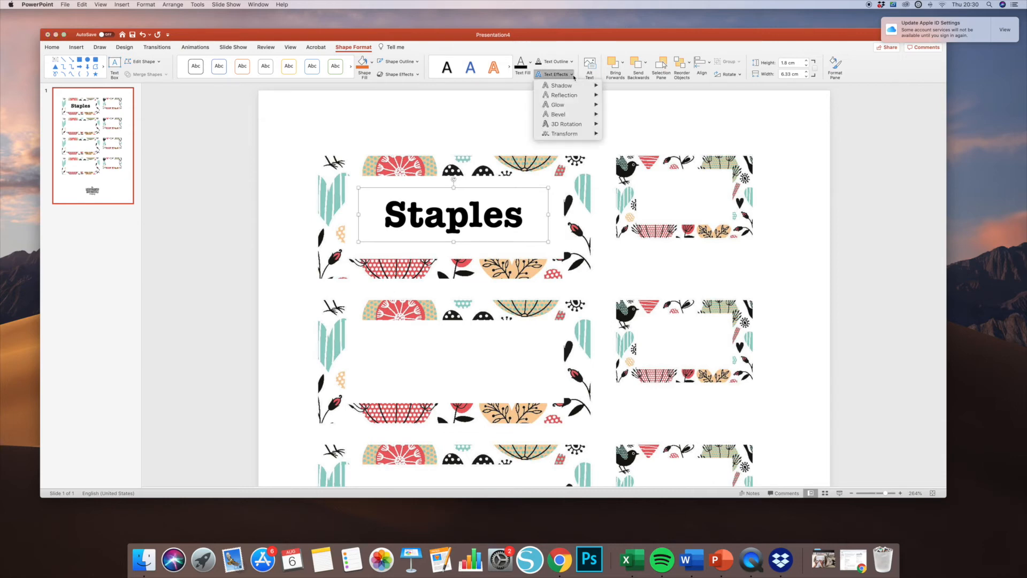
mouse_move(572, 118)
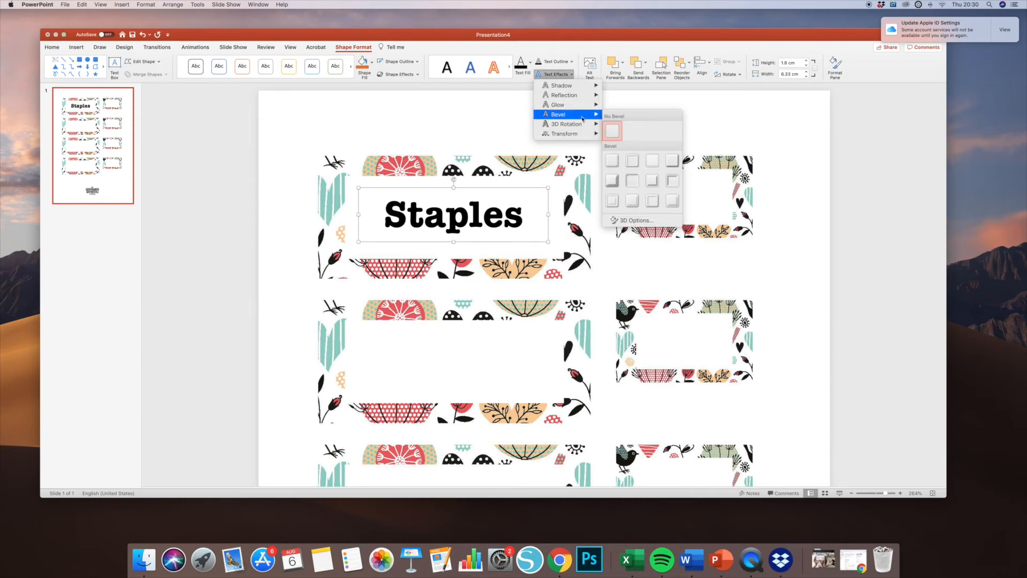
click(613, 160)
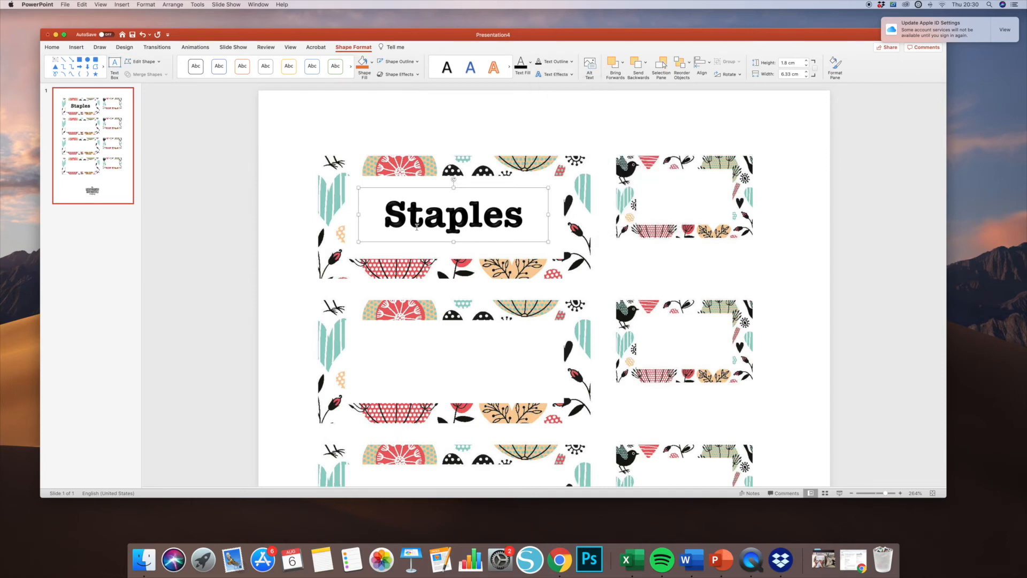
Step: Open the custom glow colour settings for the "Staples" text and switch the colour picker to CMYK Sliders
click(574, 75)
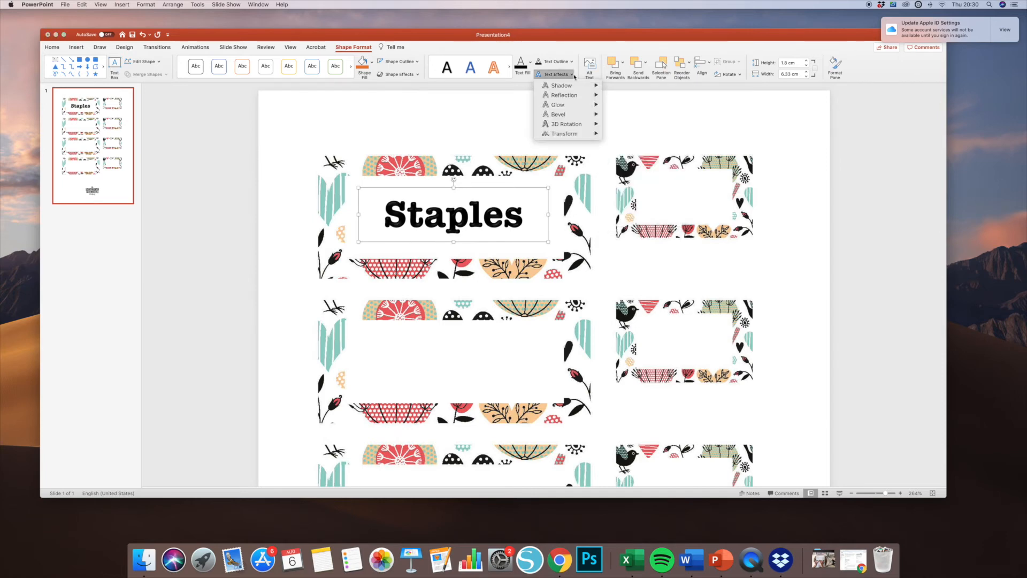
mouse_move(564, 106)
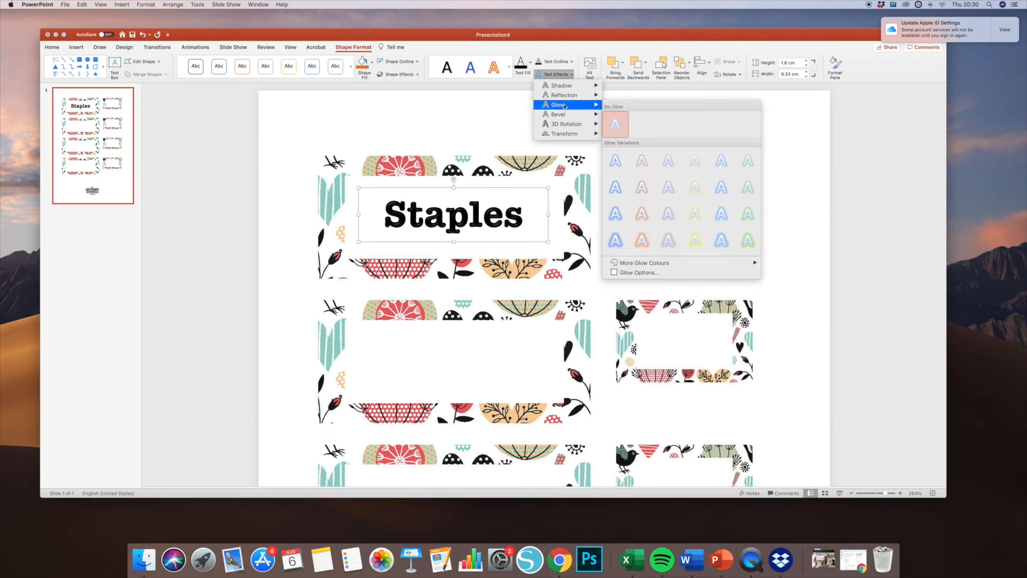
mouse_move(642, 263)
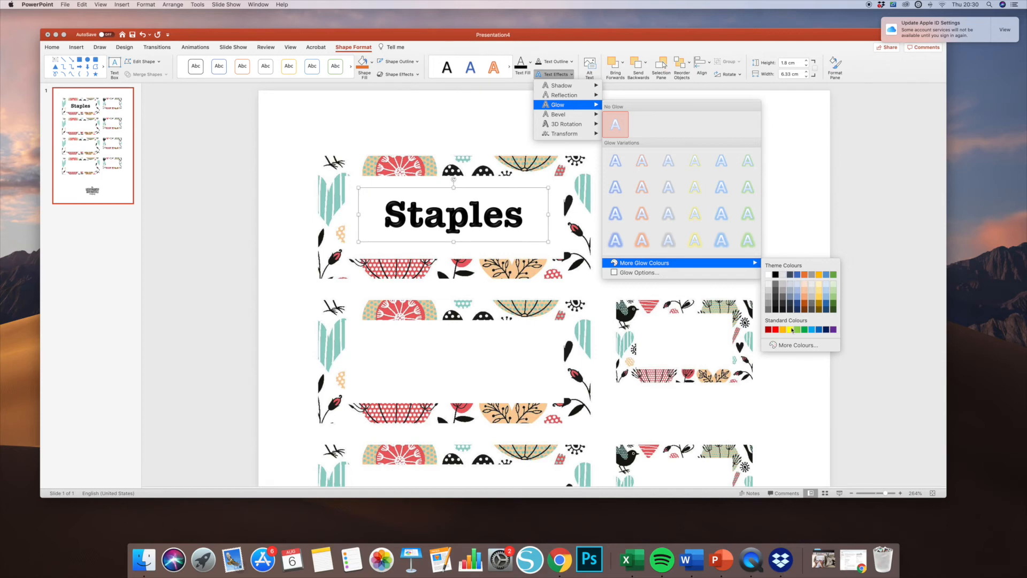
click(792, 345)
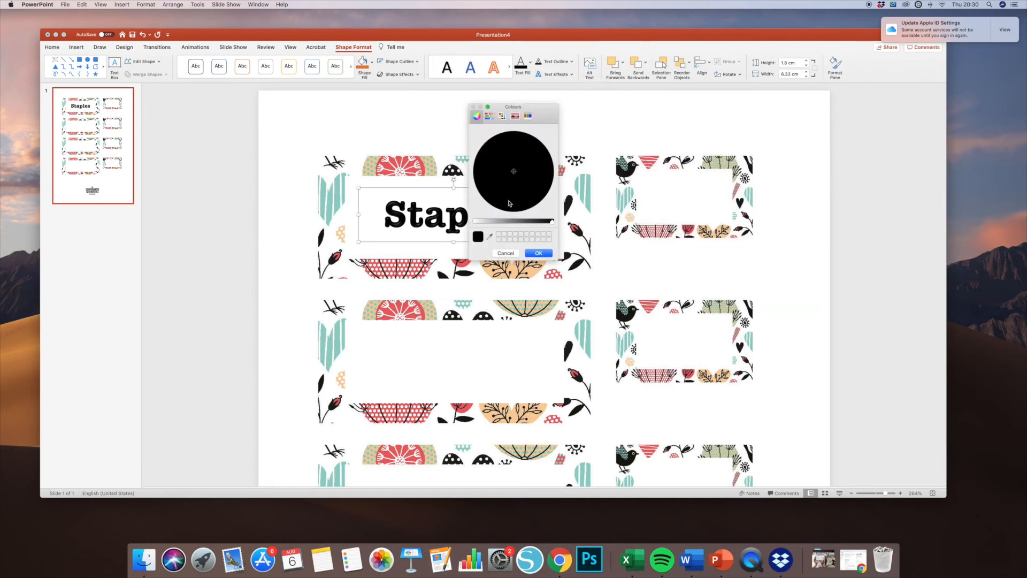
click(490, 117)
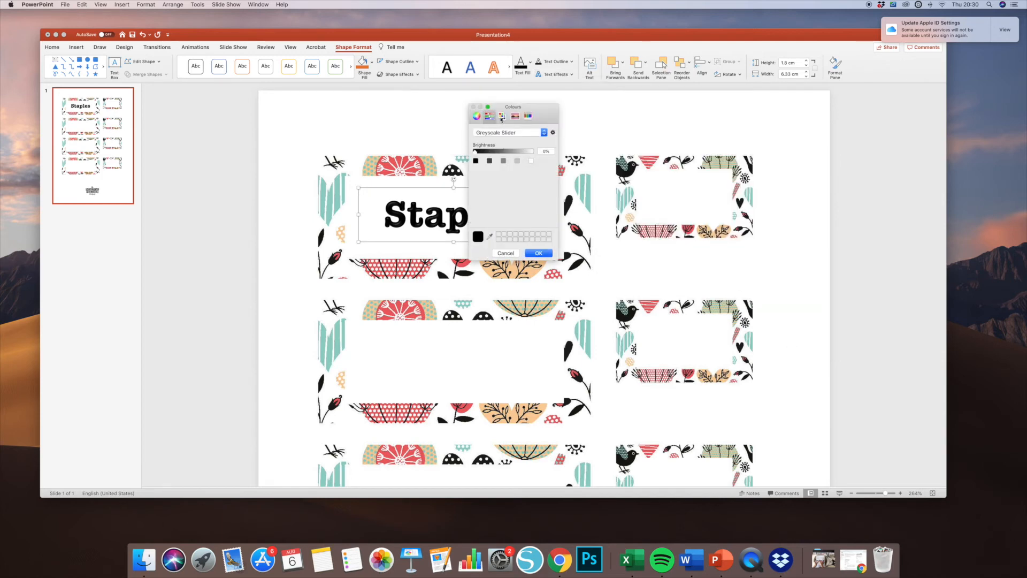
click(533, 133)
click(502, 142)
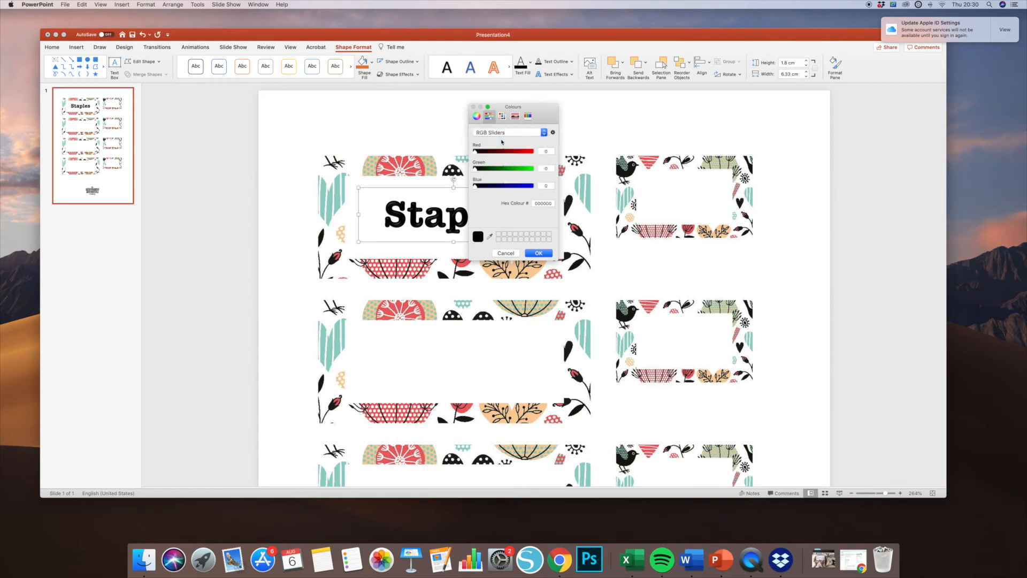
click(543, 132)
click(513, 141)
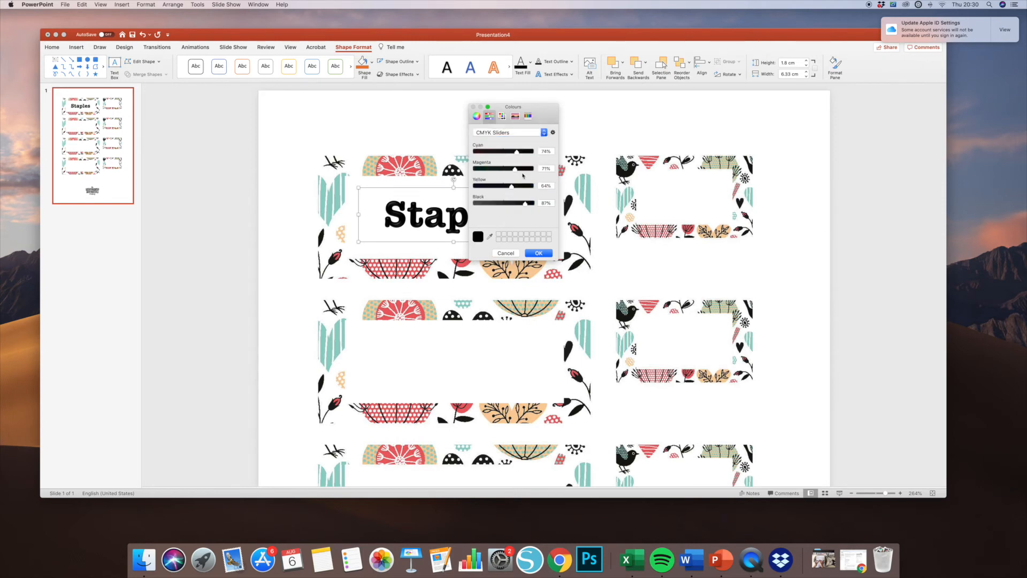
Step: Give the "Staples" text a muted teal glow, about 63% cyan, 27% magenta, 39% yellow and 5% black
drag(516, 173, 491, 172)
drag(523, 203, 492, 203)
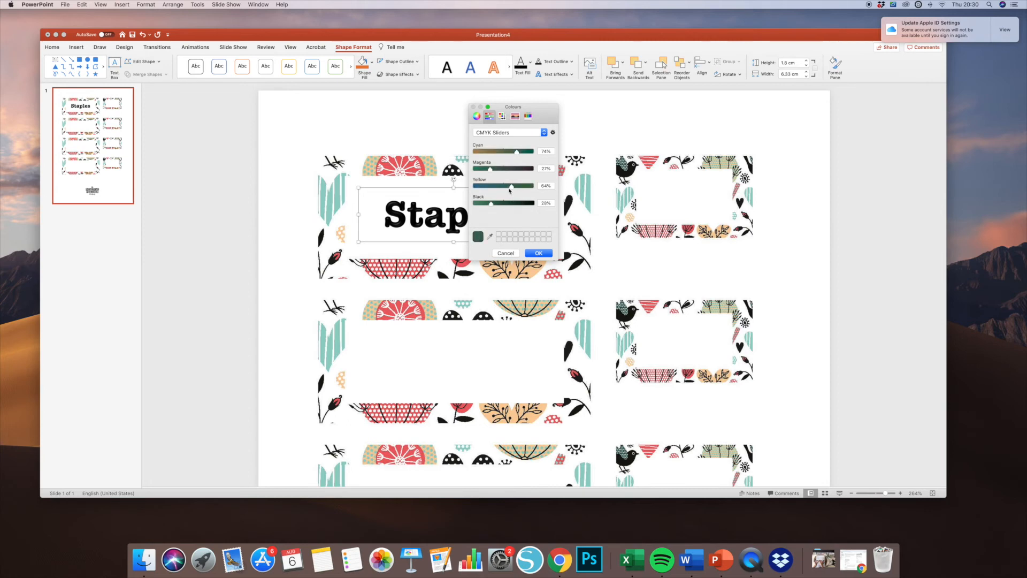
drag(513, 188, 486, 190)
drag(517, 153, 505, 153)
drag(485, 189, 510, 155)
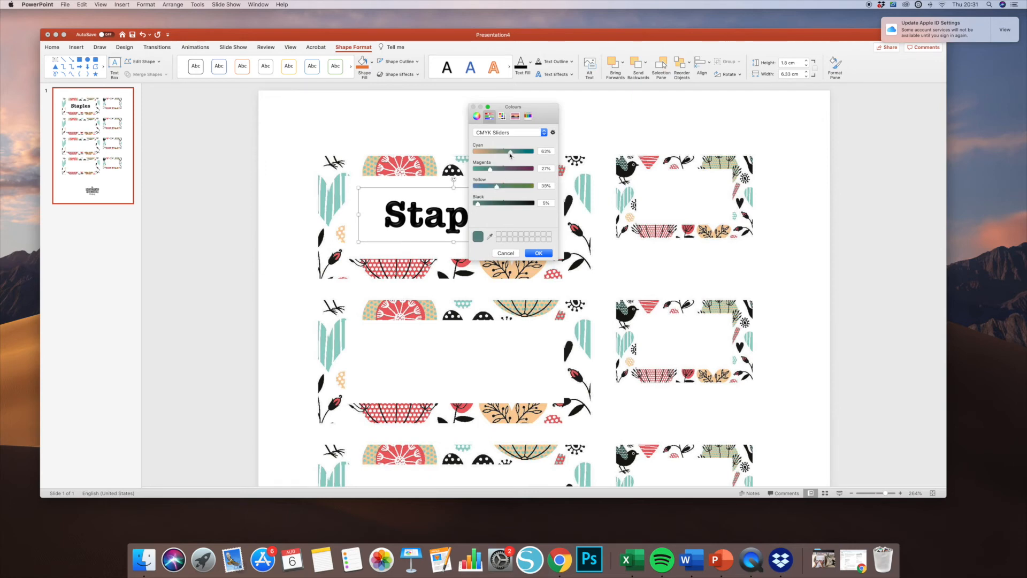
click(539, 253)
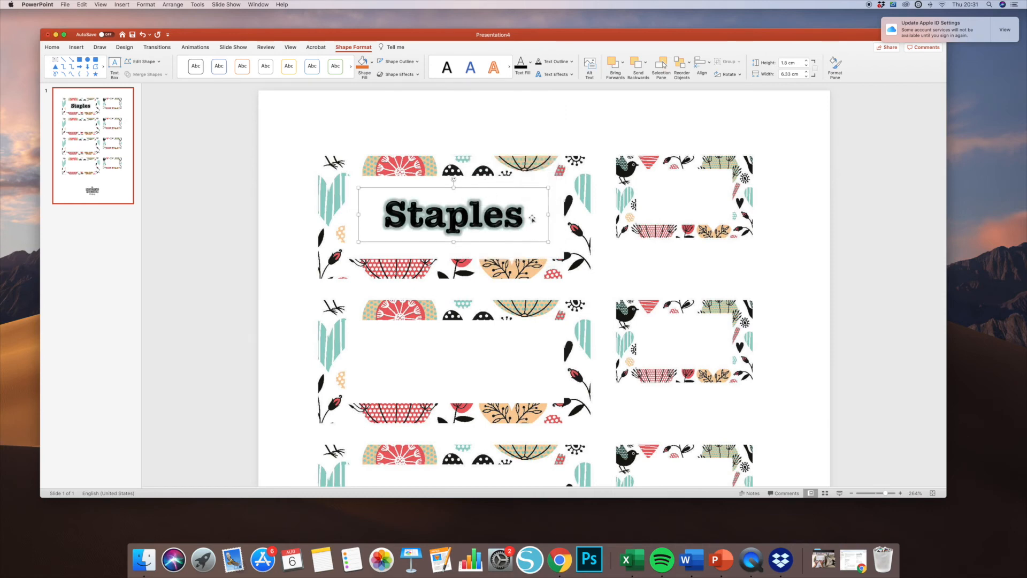
Step: Reduce the glow size of the "Staples" text to 4 pt in the glow options and deselect the text box
click(556, 74)
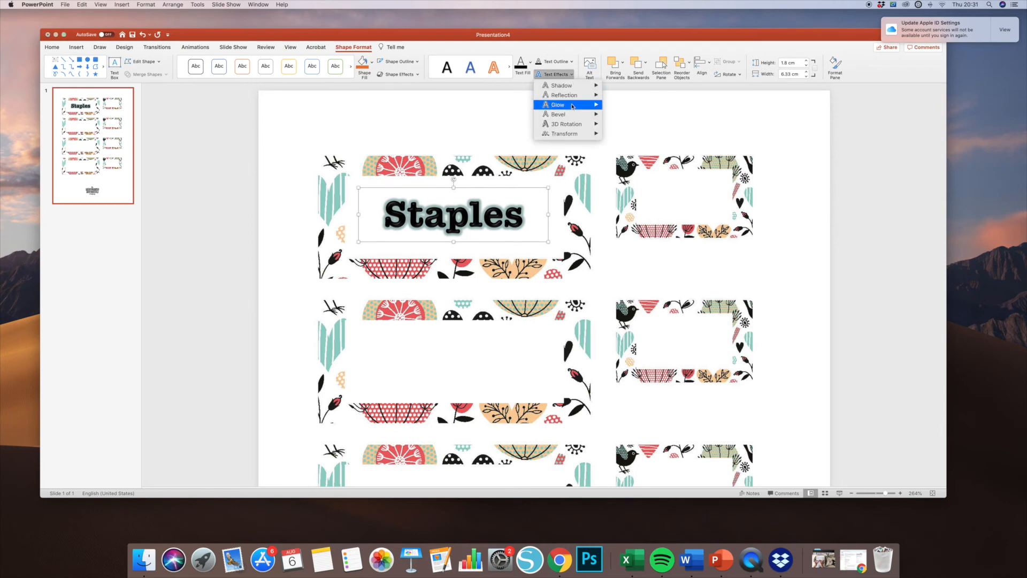
mouse_move(599, 105)
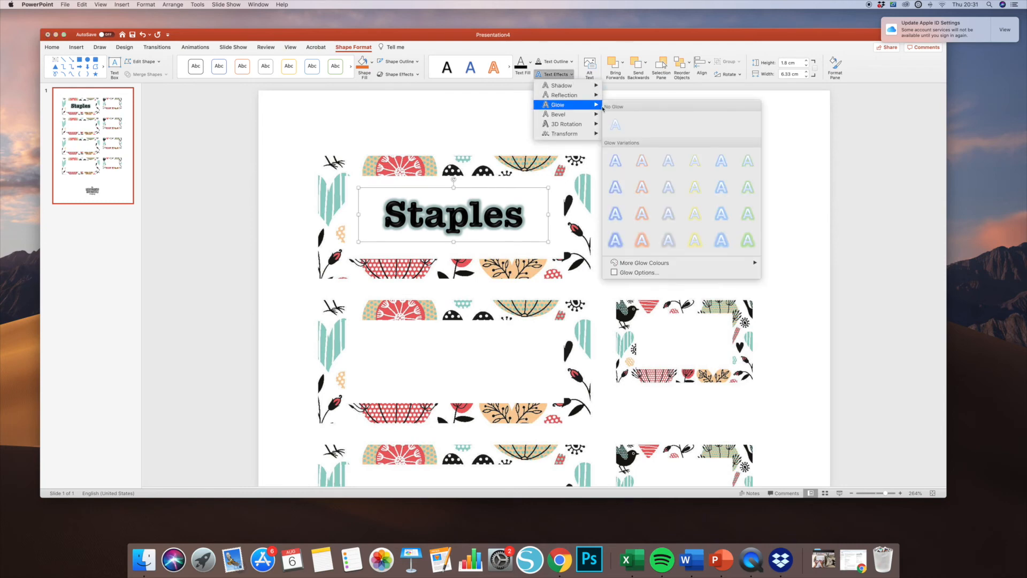
click(639, 273)
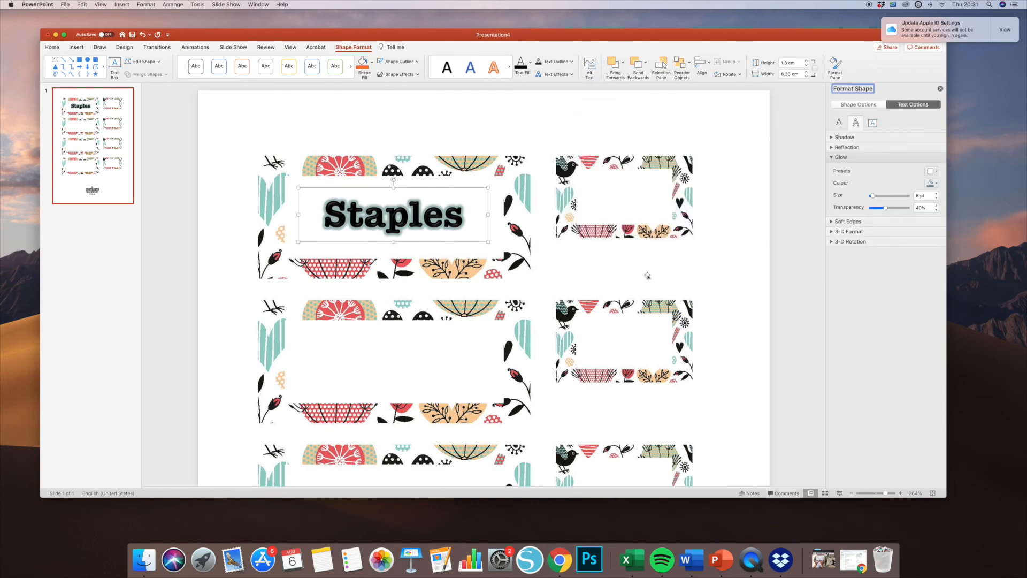
click(936, 200)
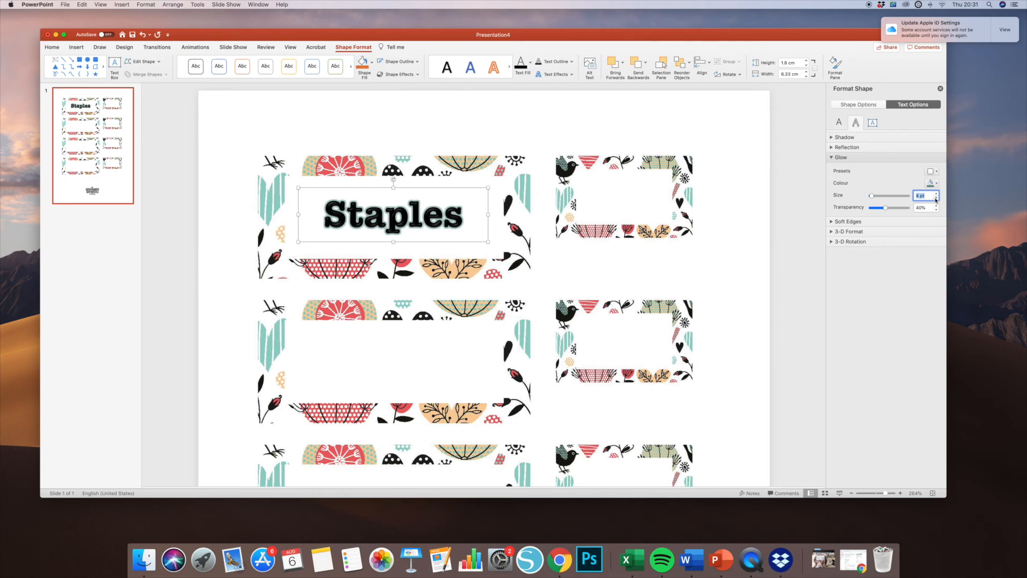
click(821, 235)
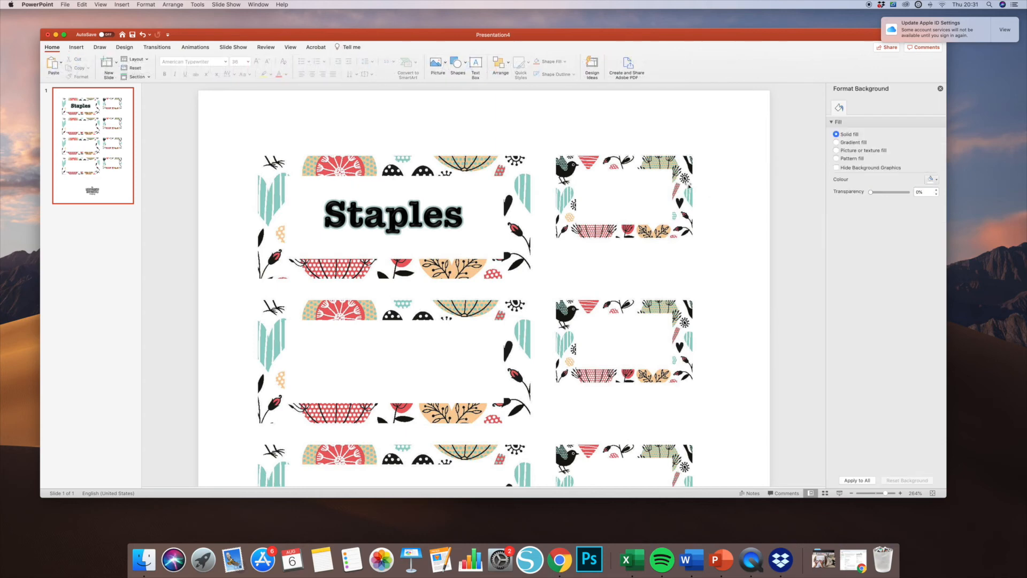
Step: Duplicate the "Staples" text box into the second large label, directly below the original
click(453, 224)
click(463, 189)
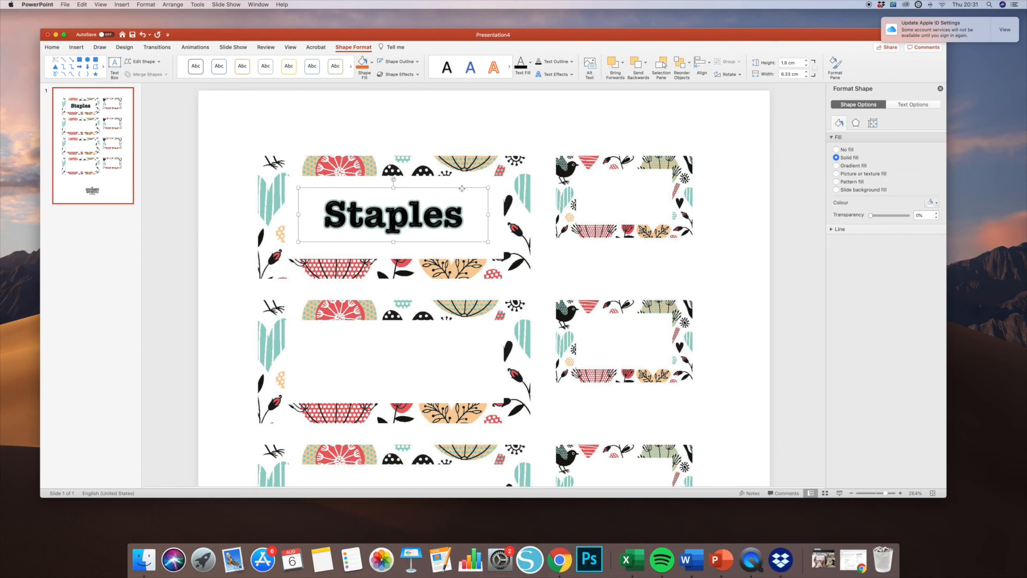
drag(461, 188, 453, 334)
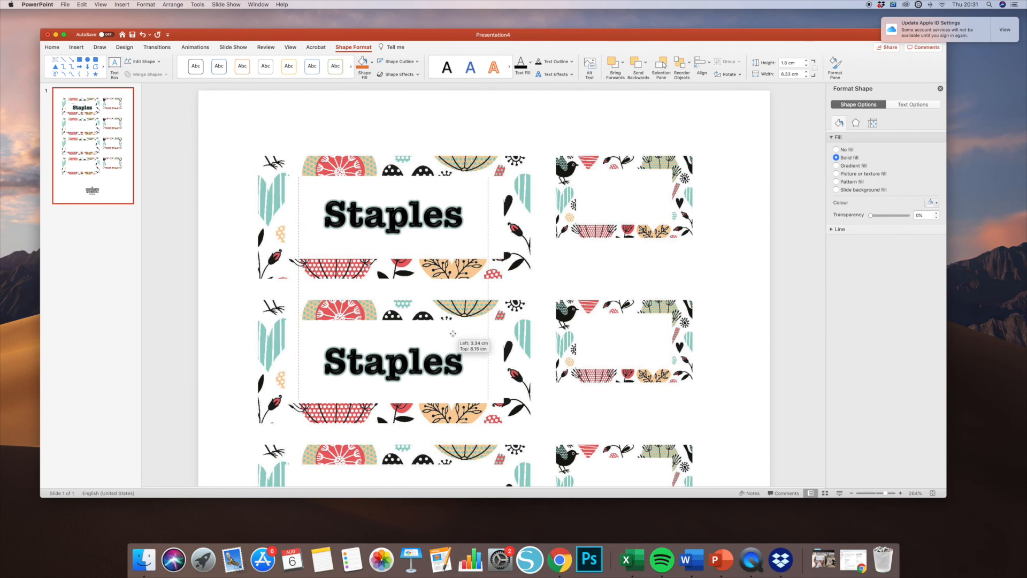
drag(453, 334, 452, 333)
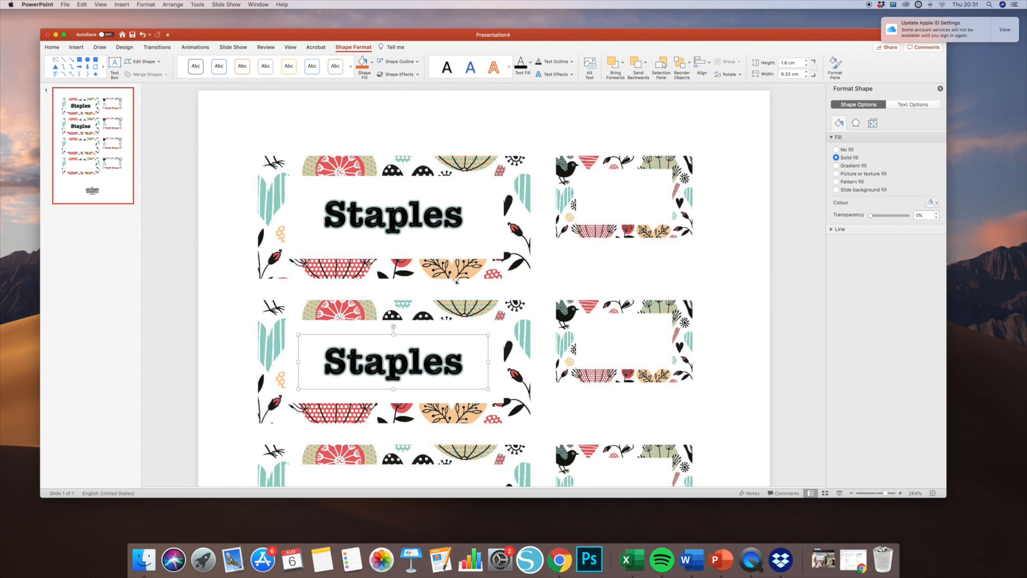
Step: Change the glow of the second label's "Staples" text to coral red by setting the RGB red value to 246
click(566, 76)
mouse_move(562, 105)
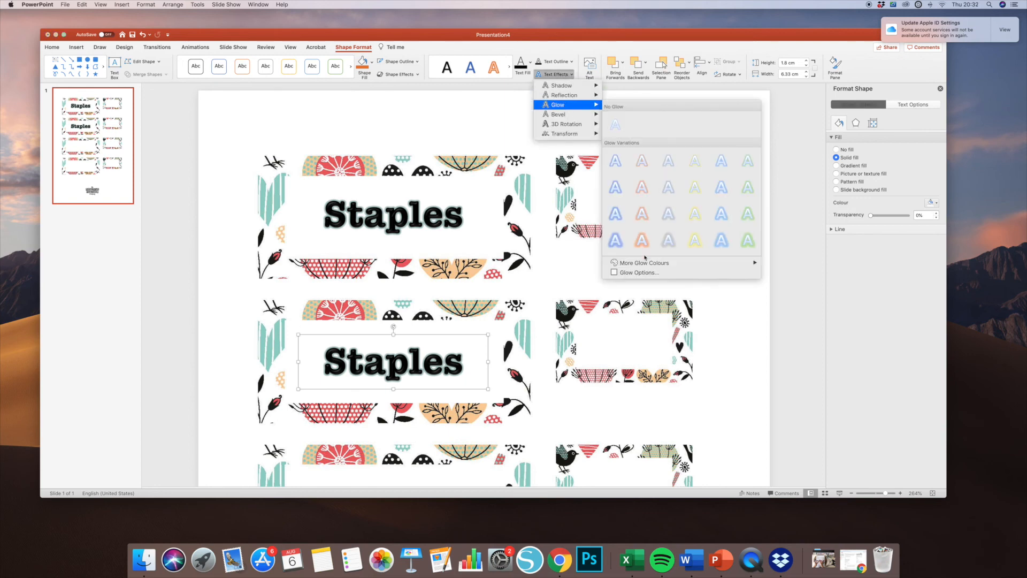
mouse_move(645, 262)
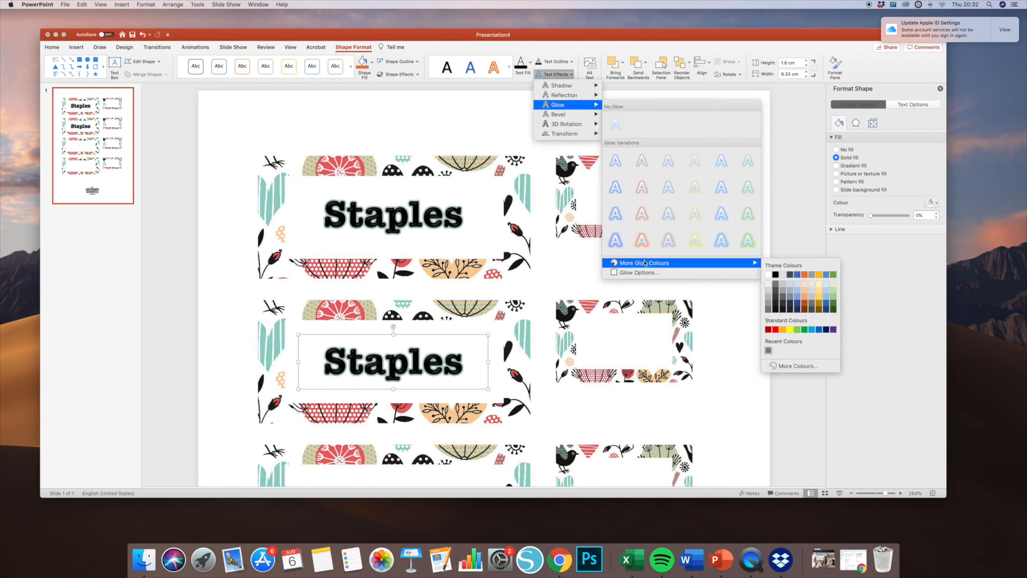
click(796, 366)
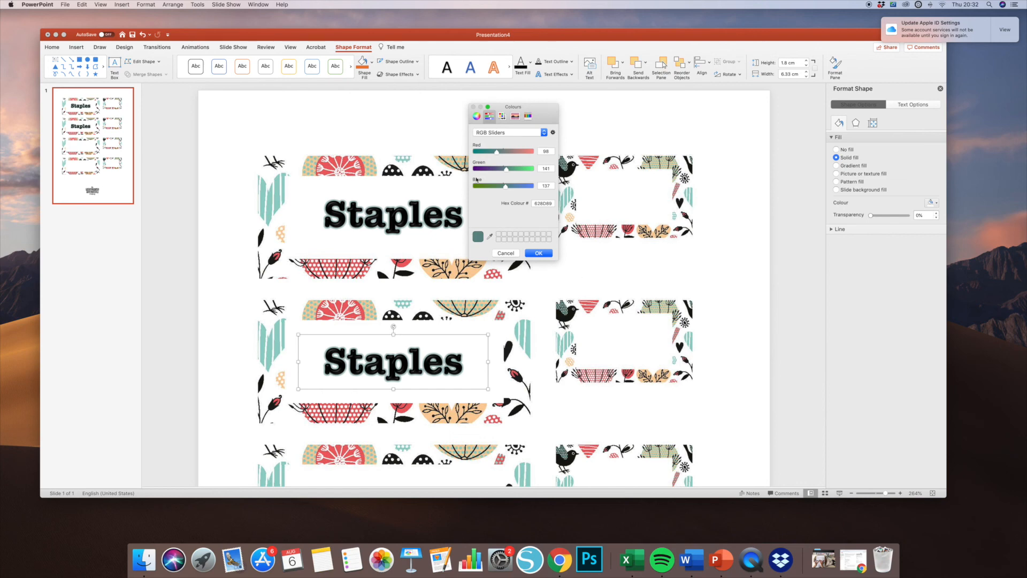
drag(497, 152, 531, 156)
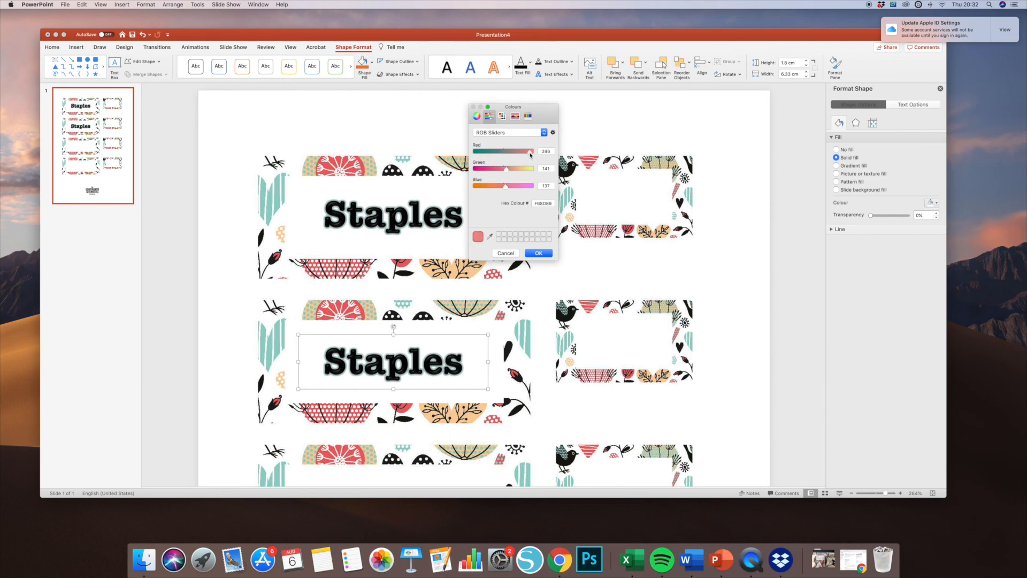
click(539, 253)
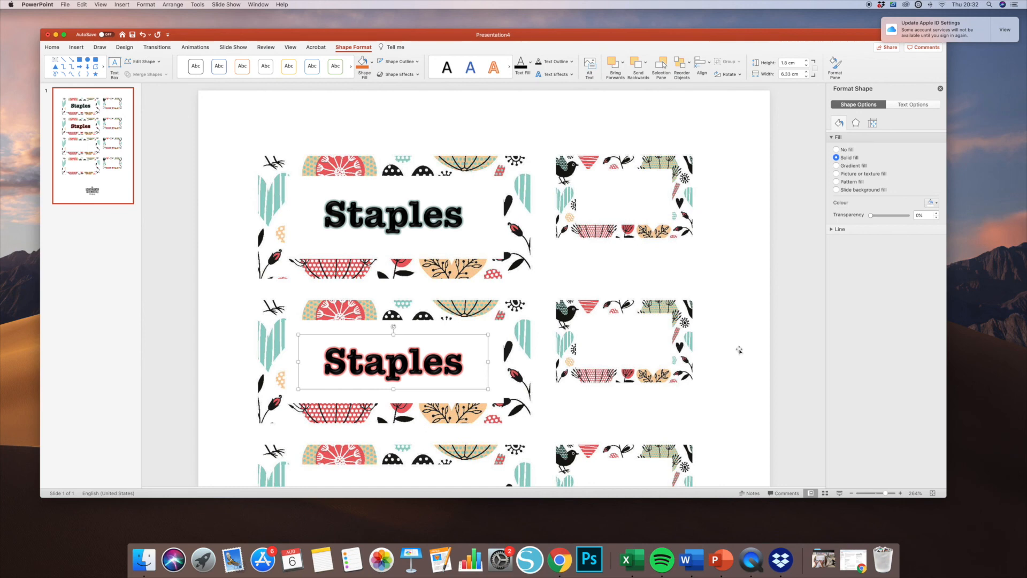
click(770, 347)
scroll(698, 341, down, 2)
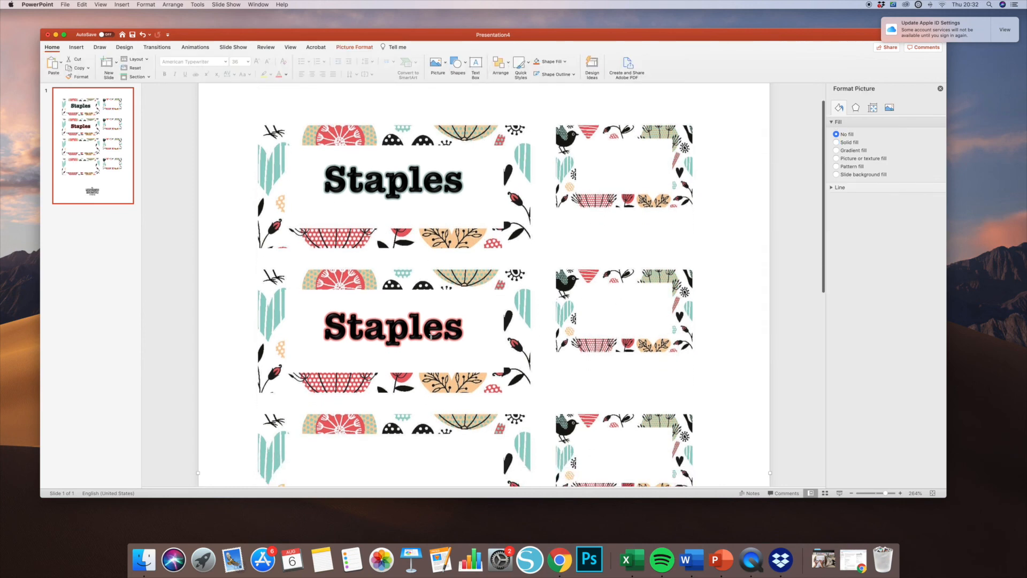
scroll(501, 336, down, 1)
scroll(501, 336, down, 1)
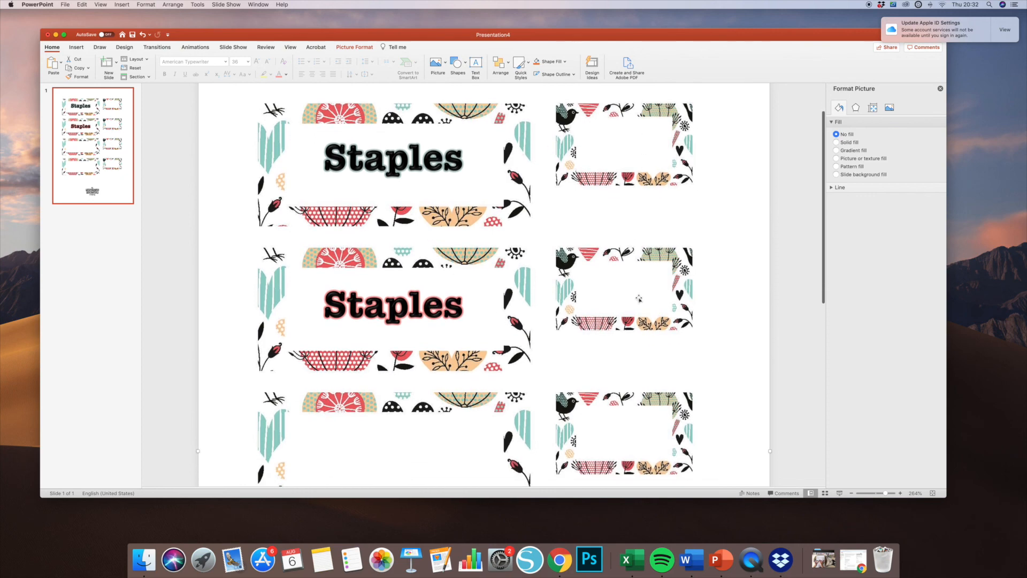
scroll(643, 311, down, 5)
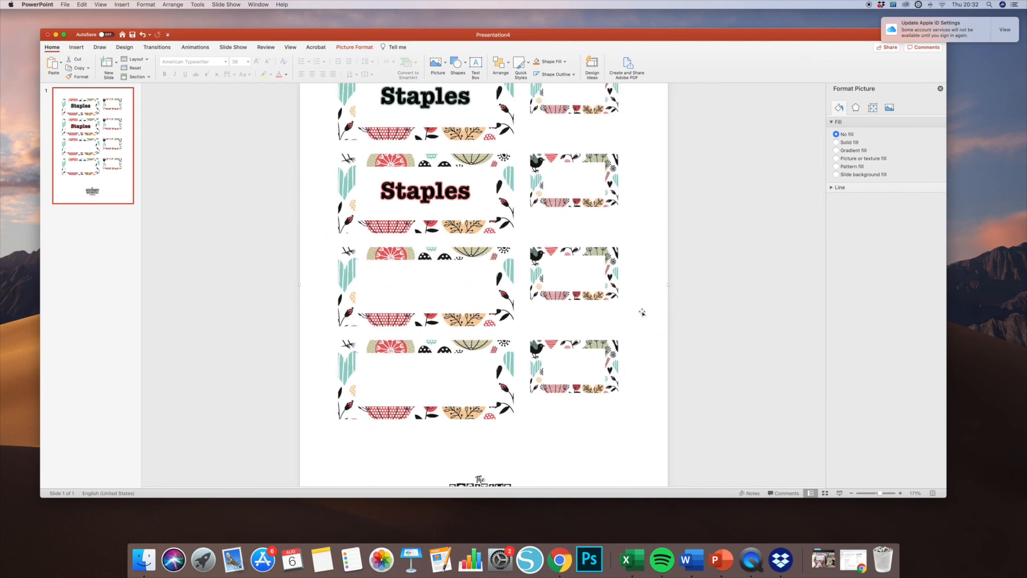
scroll(642, 312, down, 4)
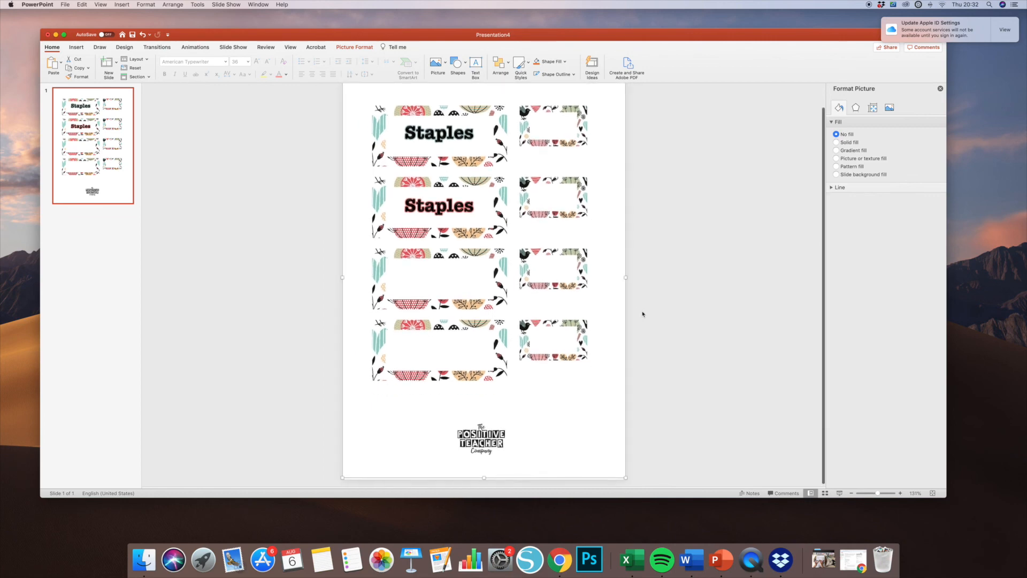